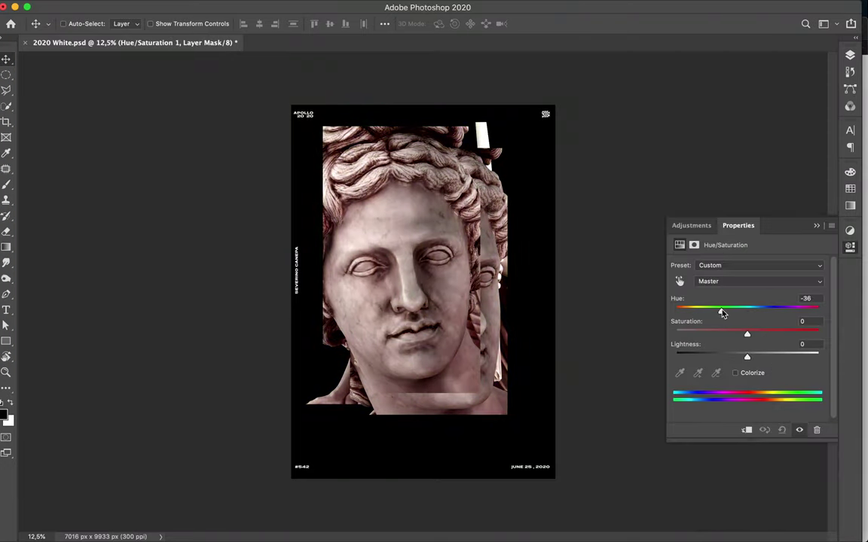
Set the statue's Hue to -36 and copy the Hue/Saturation and Levels pair above Layers 4, 3, 2 and 1.
click(850, 55)
shift+click(780, 166)
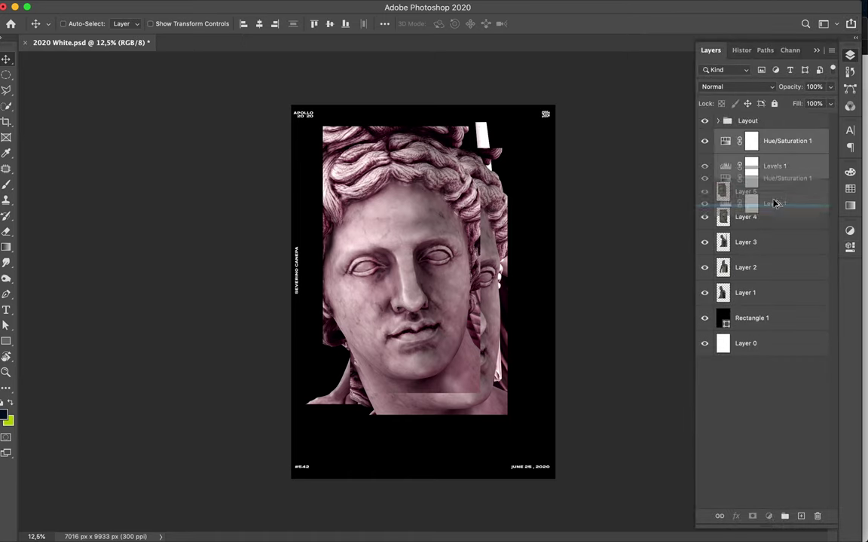
drag(780, 166, 775, 203)
drag(772, 242, 772, 281)
drag(770, 318, 769, 356)
drag(769, 394, 772, 426)
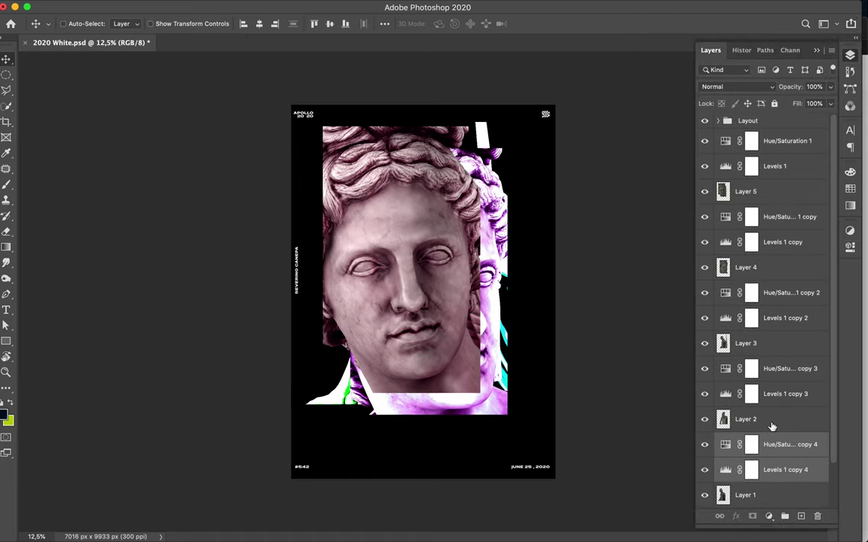
Merge each statue fragment with its tint adjustment pair, from the bottom fragment up to the top.
shift+click(746, 495)
key(ctrl+e)
click(746, 416)
shift+click(776, 367)
key(ctrl+e)
click(745, 343)
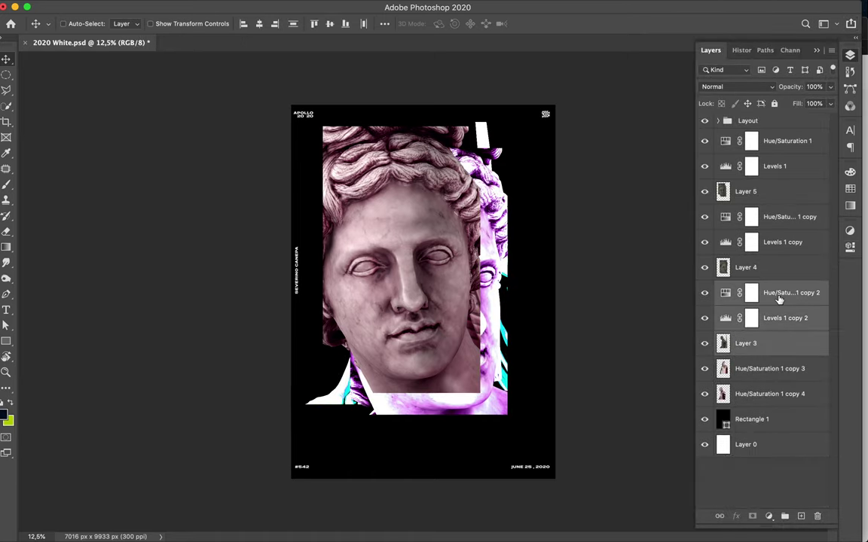
shift+click(780, 293)
key(ctrl+e)
shift+click(784, 217)
key(ctrl+e)
shift+click(784, 141)
key(ctrl+e)
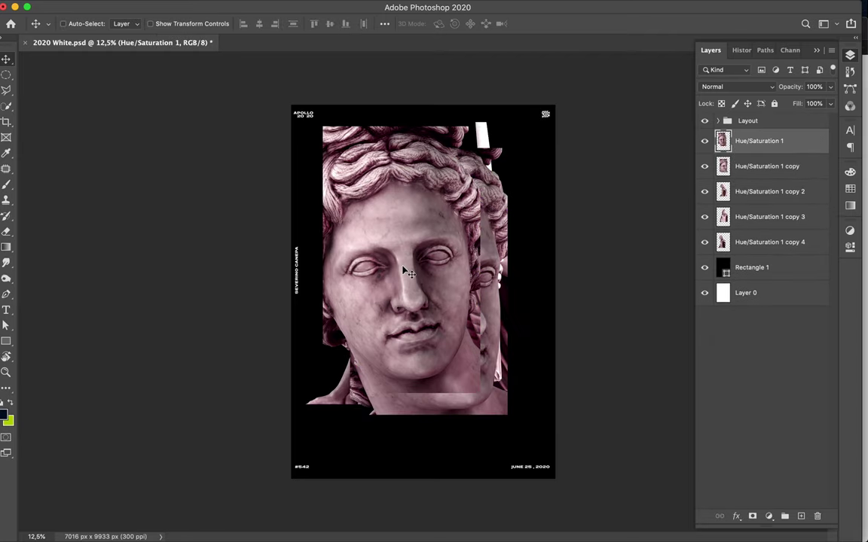
Shift the top statue fragment slightly down and right.
drag(413, 273, 426, 282)
scroll(422, 293, up, 3)
key(p)
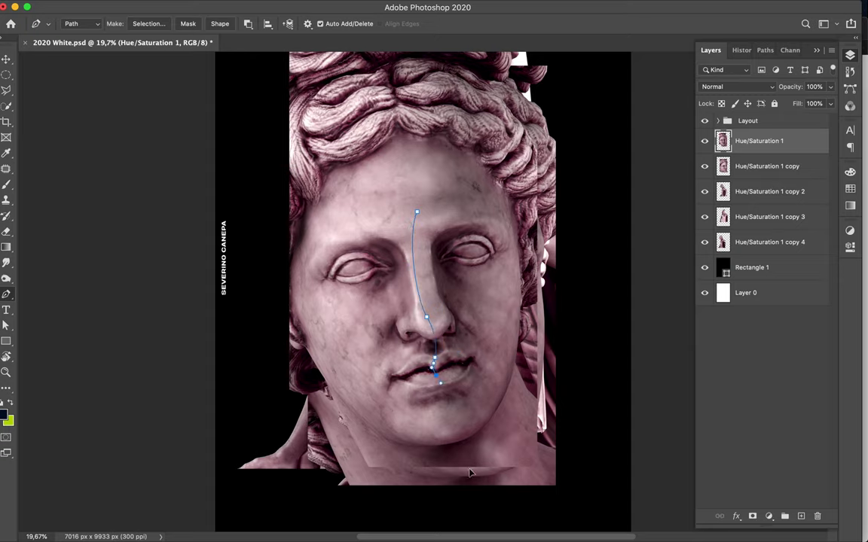
Draw a curved pen path in Path mode around the statue's face and hair.
click(577, 119)
scroll(483, 147, up, 5)
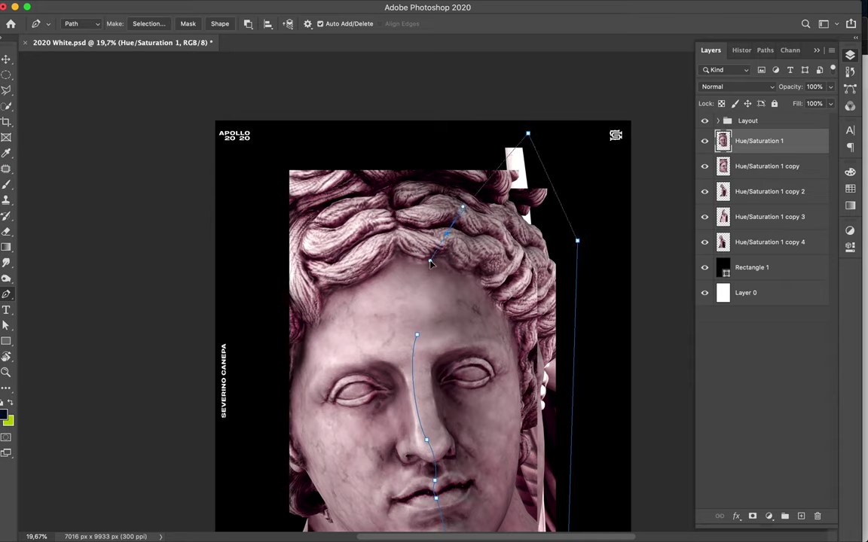
click(81, 23)
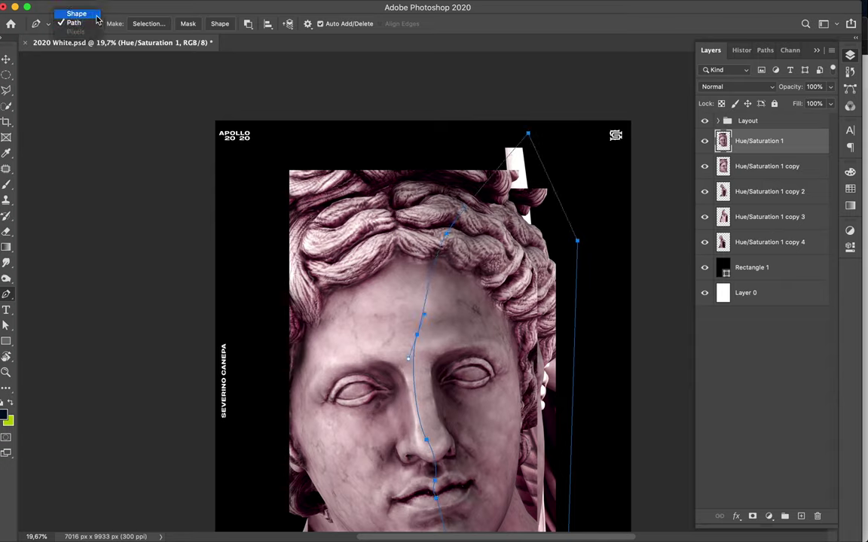
click(81, 23)
click(71, 35)
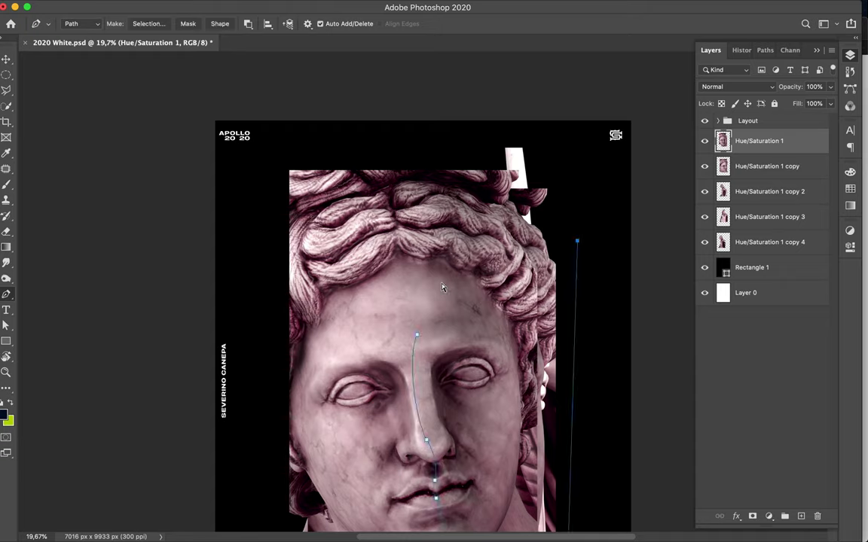
Turn the path into an unfeathered selection, copy it to a new layer, and shift it left.
click(148, 23)
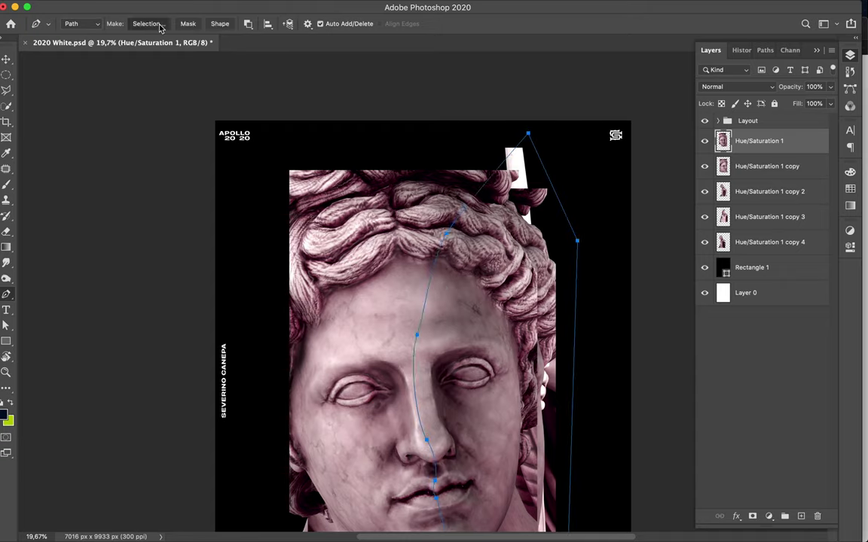
click(501, 217)
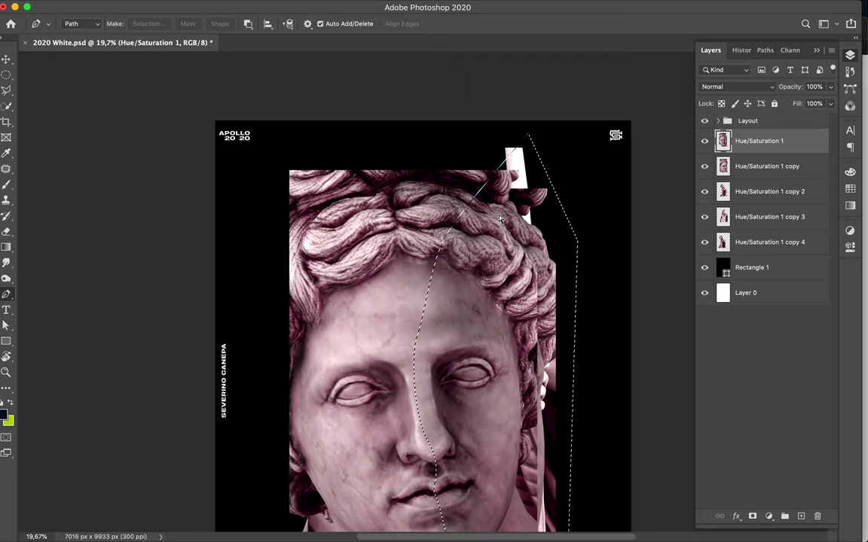
key(ctrl+j)
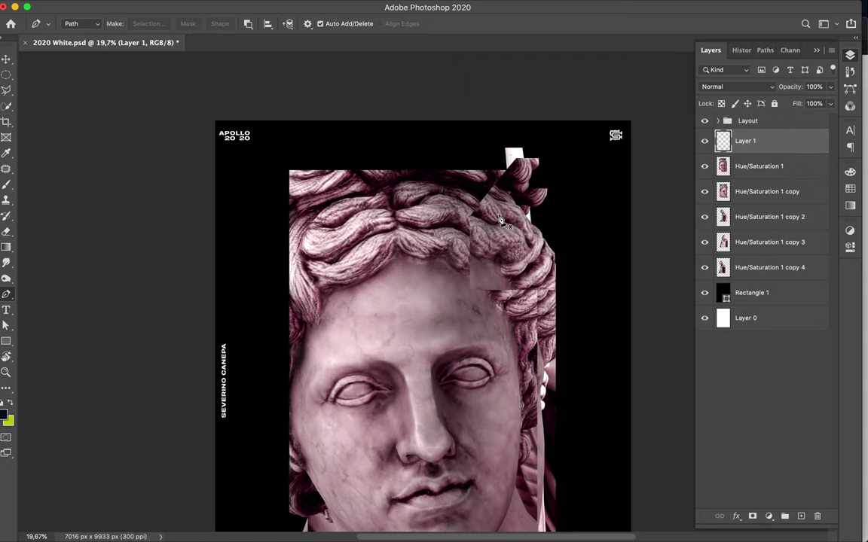
key(v)
drag(501, 218, 475, 226)
Sample the dark background colour with the eyedropper.
key(i)
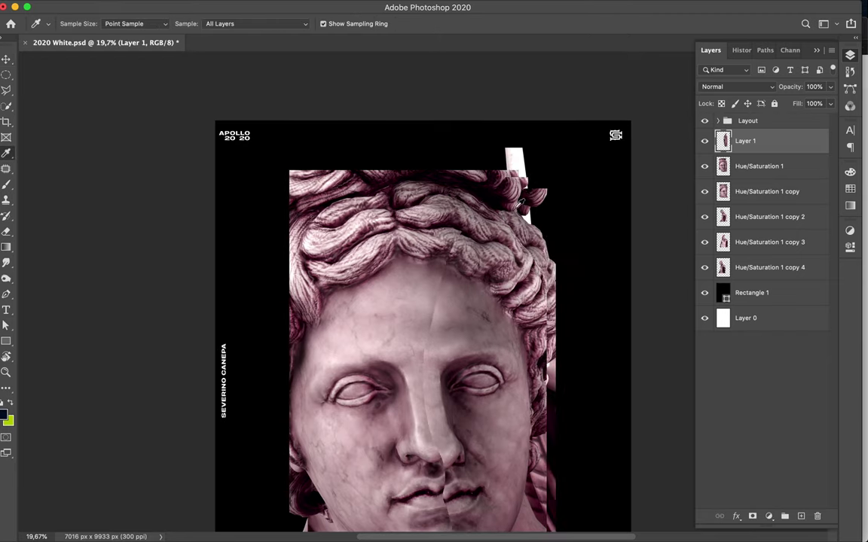
click(498, 185)
click(4, 413)
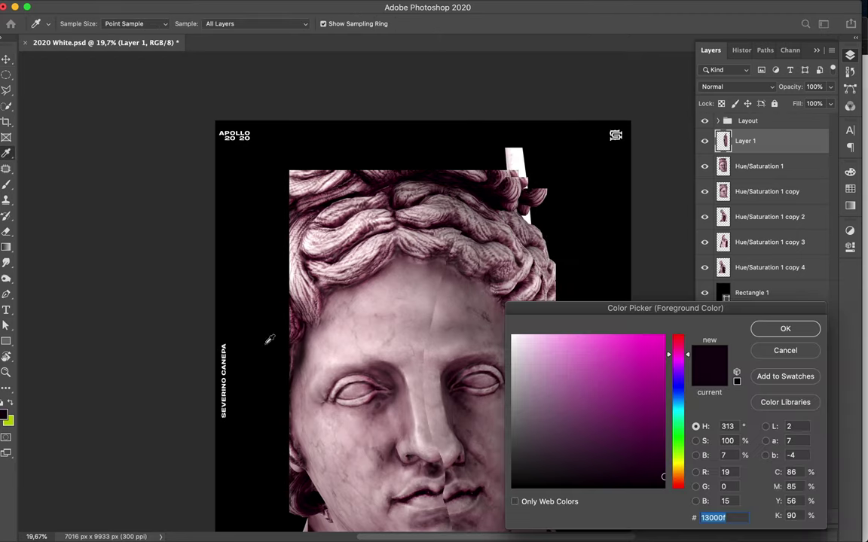
click(784, 329)
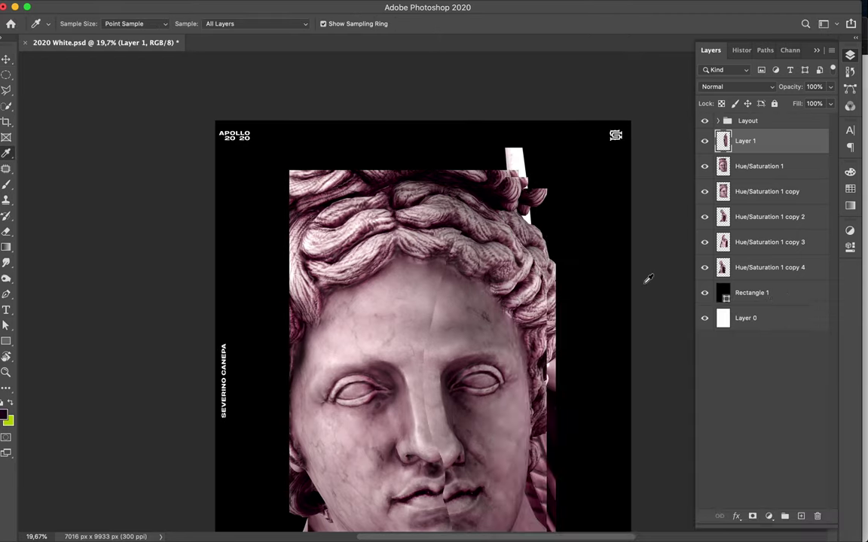
Draw a full-canvas rectangle filled with dark purple #1c0116.
key(u)
scroll(300, 86, down, 1)
drag(295, 119, 582, 517)
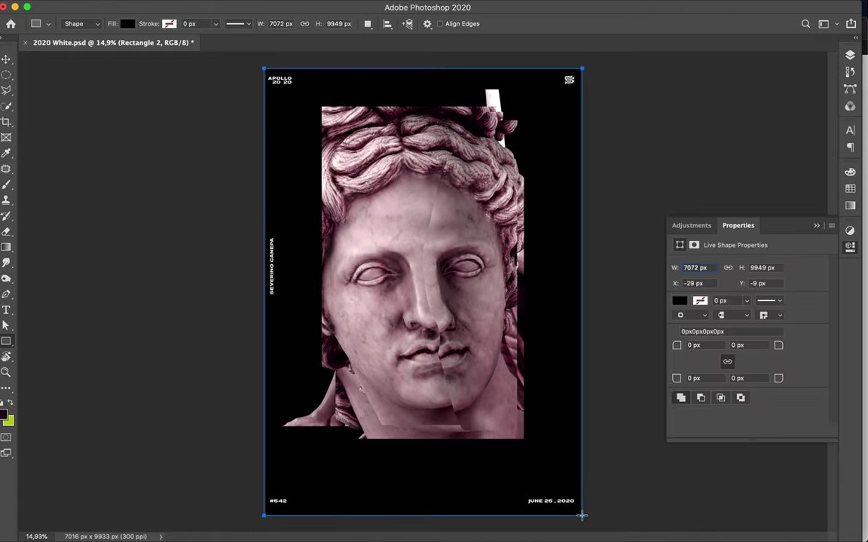
click(128, 26)
click(53, 88)
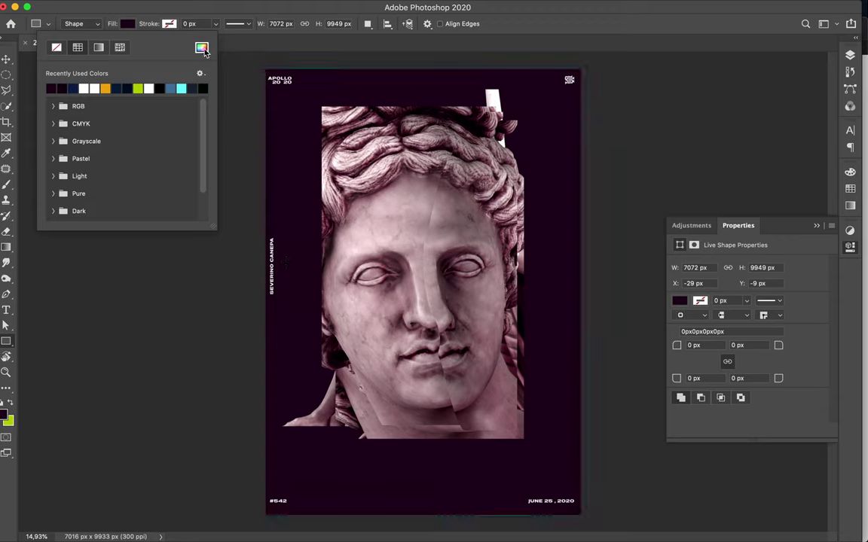
click(202, 49)
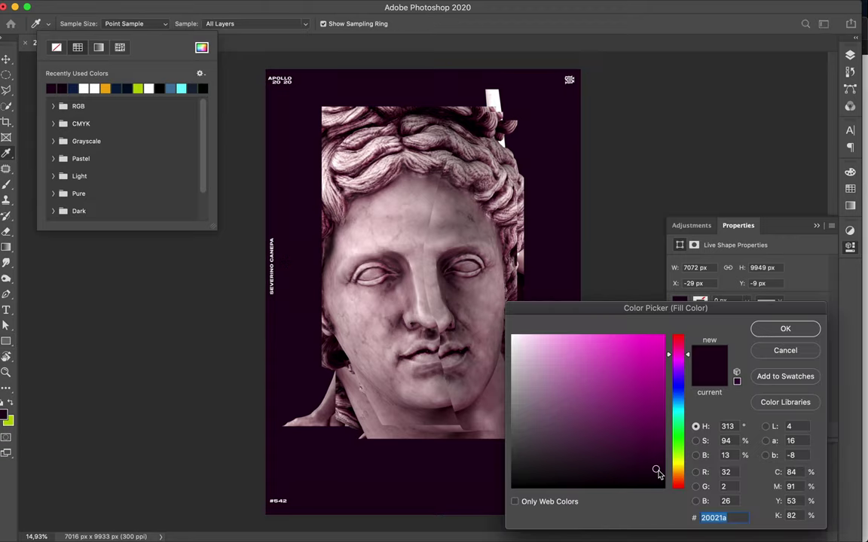
click(782, 328)
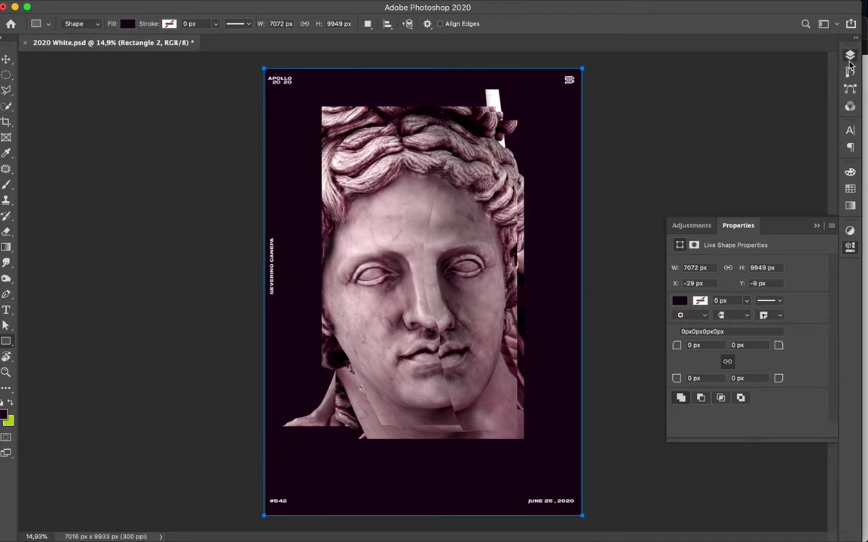
Delete the old black background rectangle and Layer 0.
click(749, 345)
click(742, 320)
key(Delete)
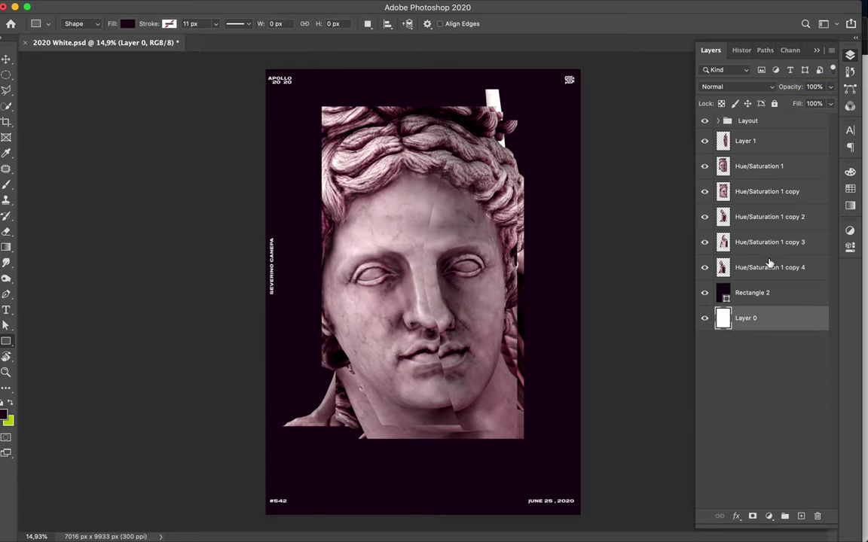
key(Delete)
Load the face slice's outline as a selection on a new empty layer for a shadow.
ctrl+click(723, 141)
key(ctrl+shift+alt+n)
key(b)
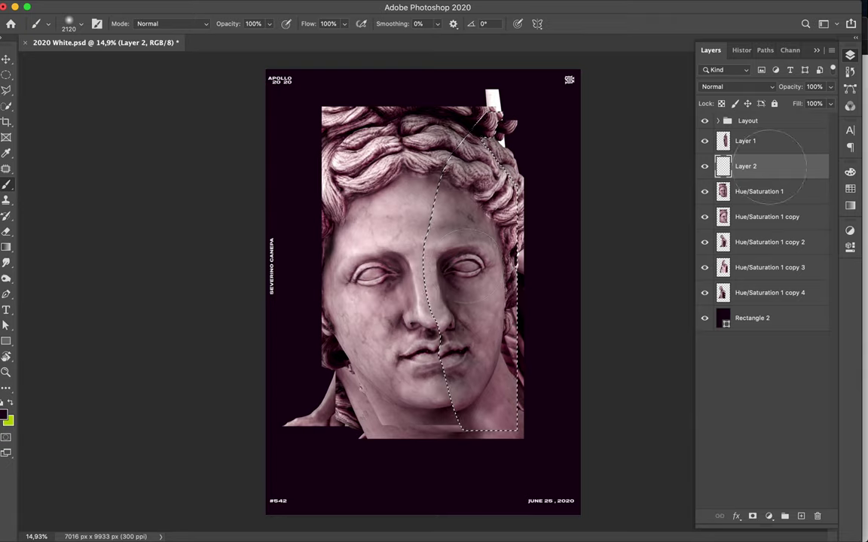
Deselect and apply a 200 px Gaussian Blur to the black shadow on Layer 2.
key(v)
click(767, 189)
click(752, 166)
key(m)
key(ctrl+d)
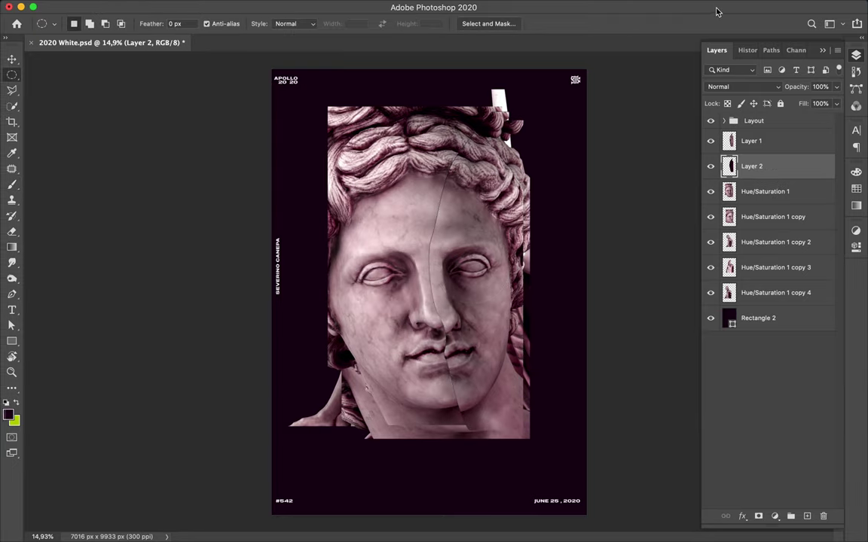
click(282, 6)
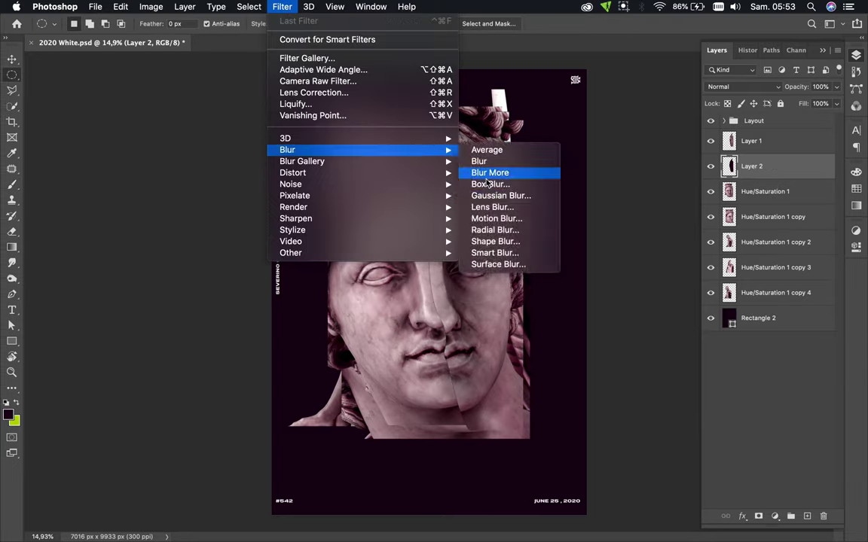
click(520, 193)
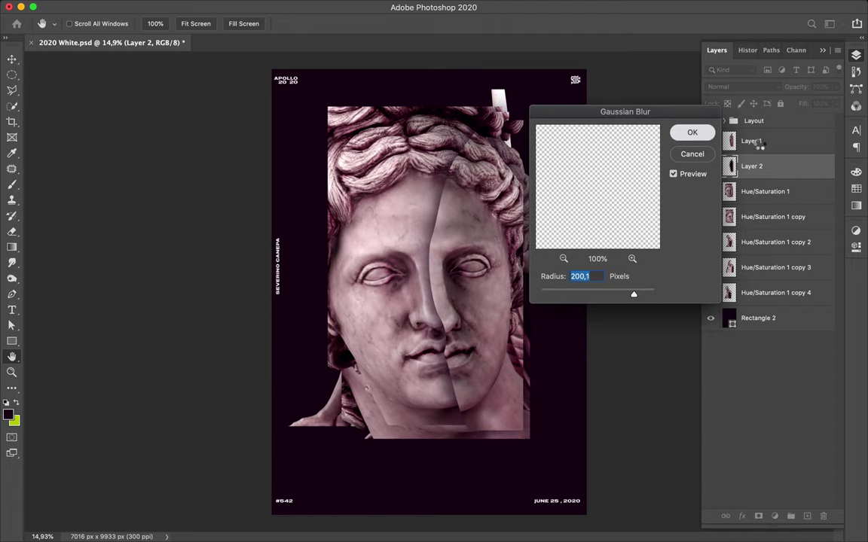
key(Return)
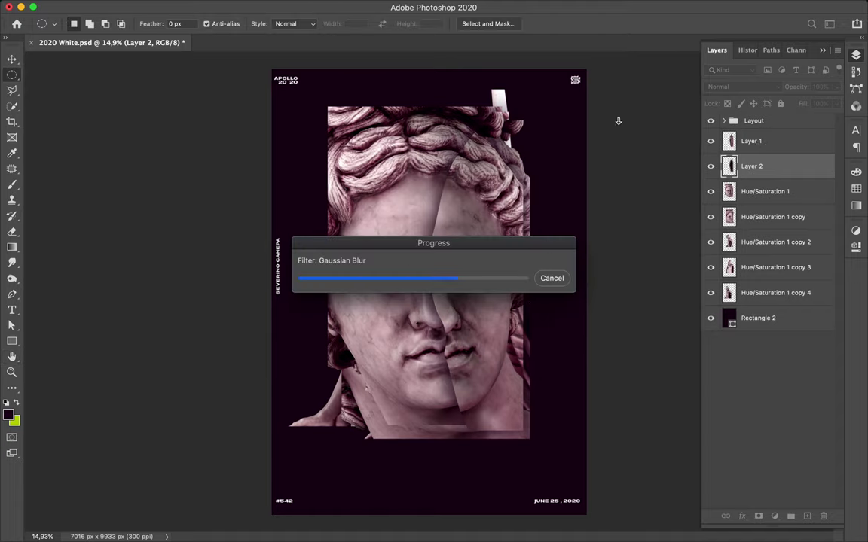
Merge the blurred shadow into the face slice Layer 1 and shift it further left.
shift+click(770, 141)
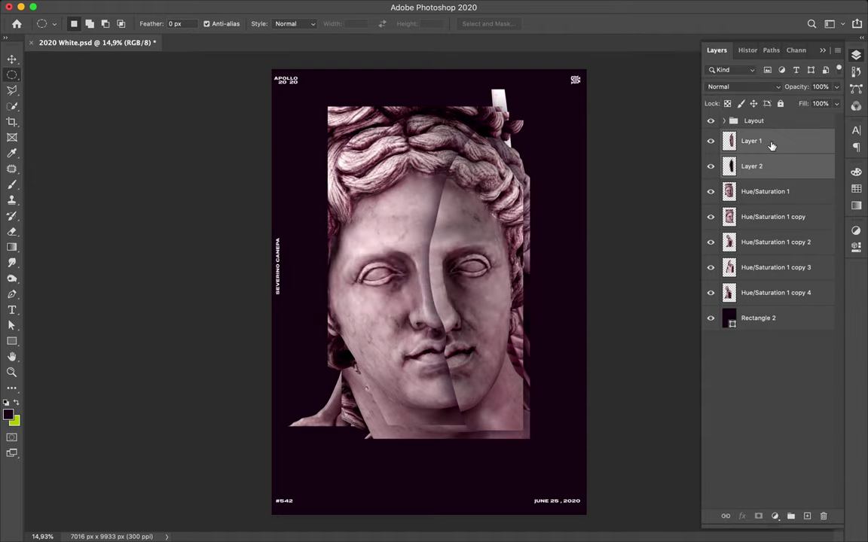
key(ctrl+e)
key(v)
drag(532, 195, 508, 196)
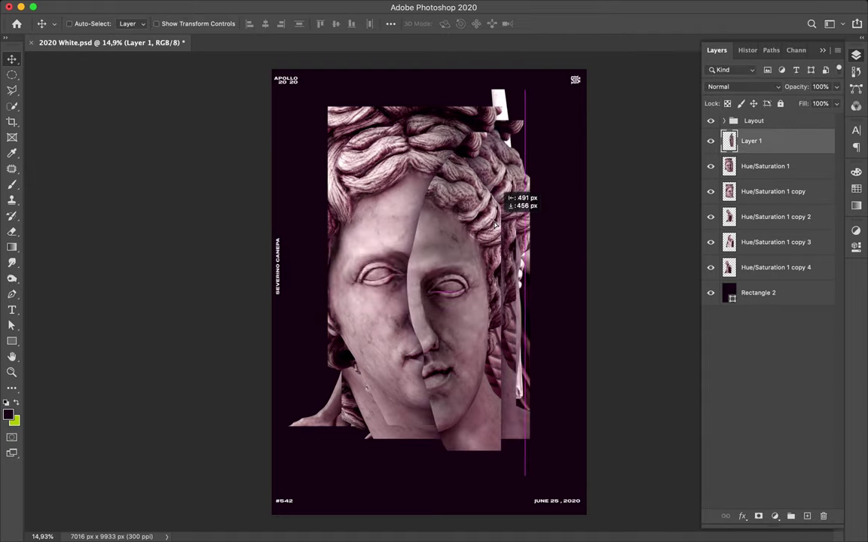
Show only the full-body statue and copy a curved vertical strip of it, offset right and down.
drag(710, 165, 710, 267)
click(743, 217)
click(711, 217)
key(p)
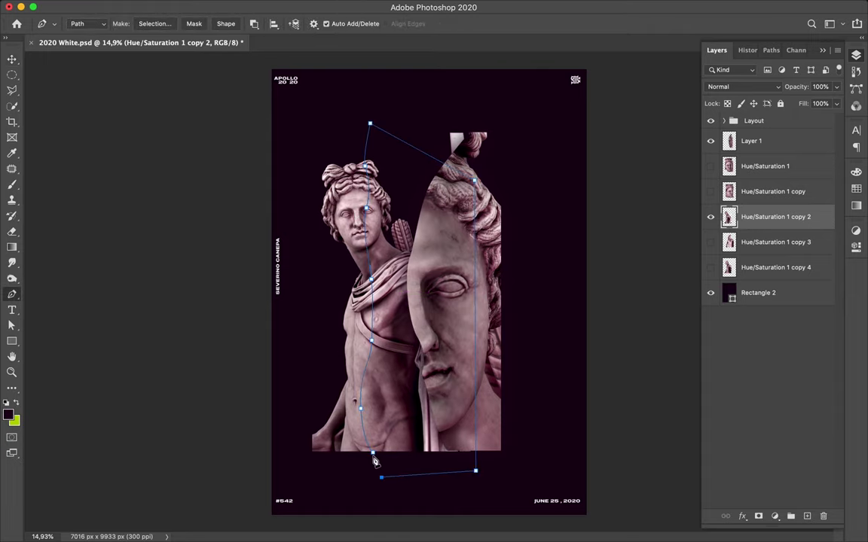
click(168, 28)
key(Return)
key(ctrl+j)
key(v)
drag(380, 248, 402, 265)
Try a black shadow layer under the strip, delete it, and move the full-body statue up-left.
ctrl+click(729, 216)
key(ctrl+shift+alt+n)
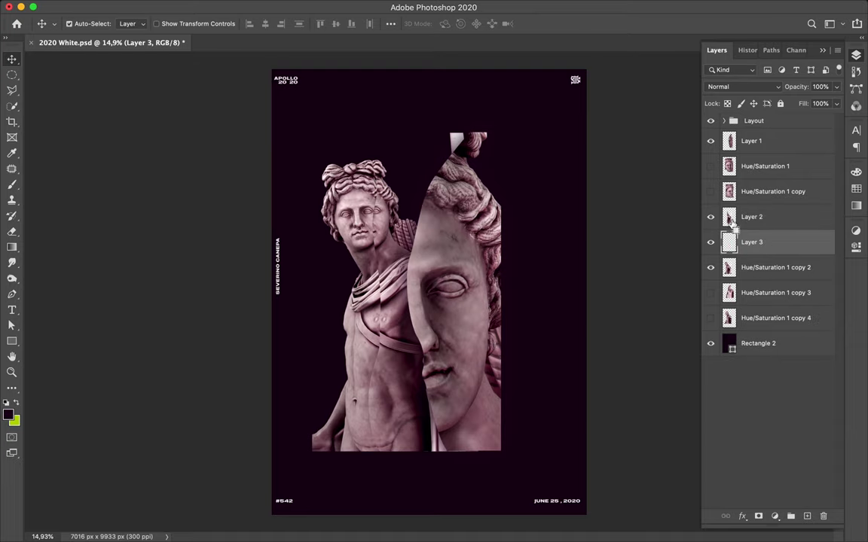
key(b)
drag(437, 168, 474, 155)
key(ctrl+d)
key(m)
click(282, 6)
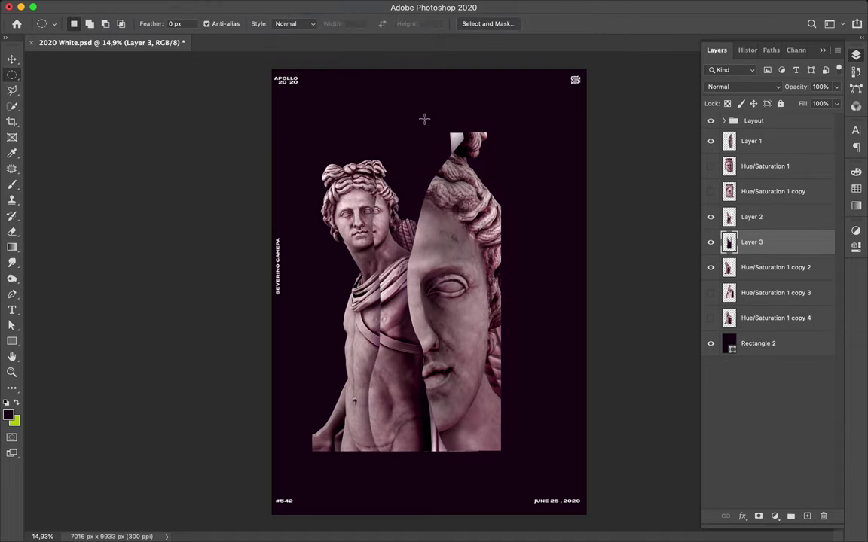
key(v)
key(BackSpace)
drag(376, 220, 328, 186)
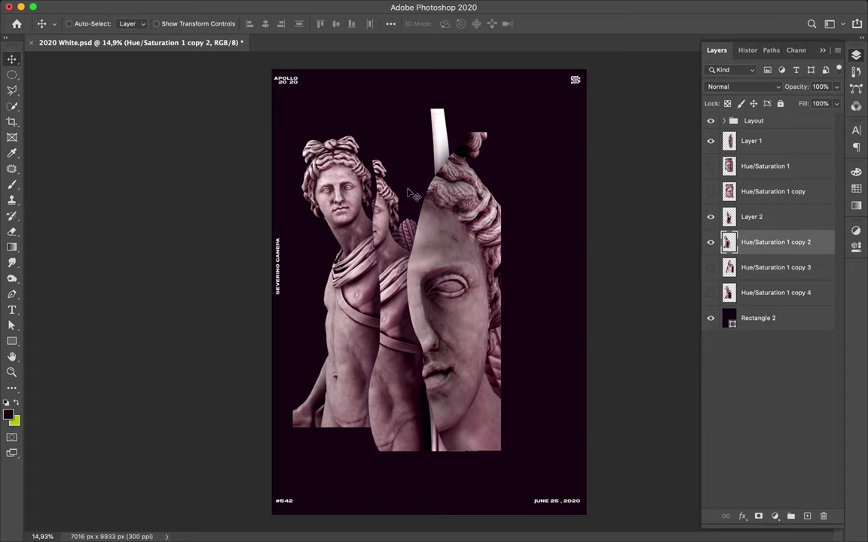
Copy the statue's eyes to a new layer, place them on the middle figure's face above Layer 2.
scroll(375, 166, up, 3)
key(p)
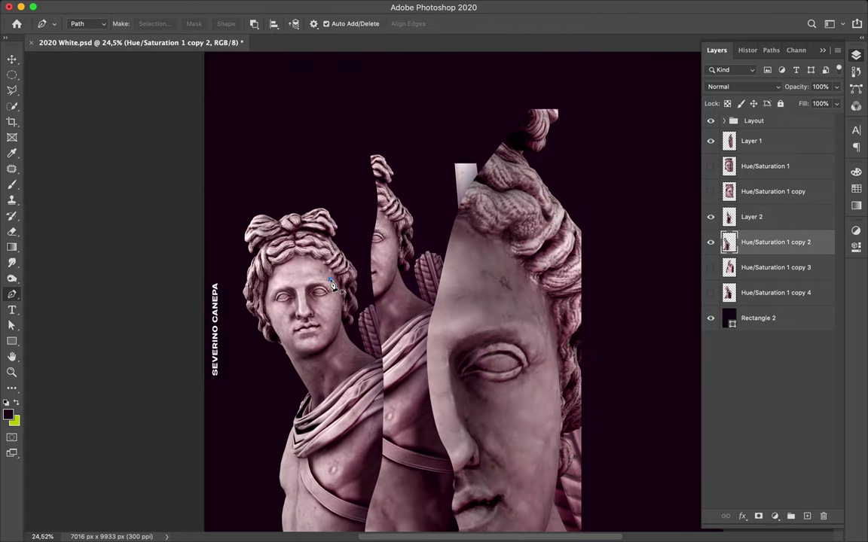
key(ctrl+Return)
key(ctrl+j)
key(v)
drag(301, 218, 340, 164)
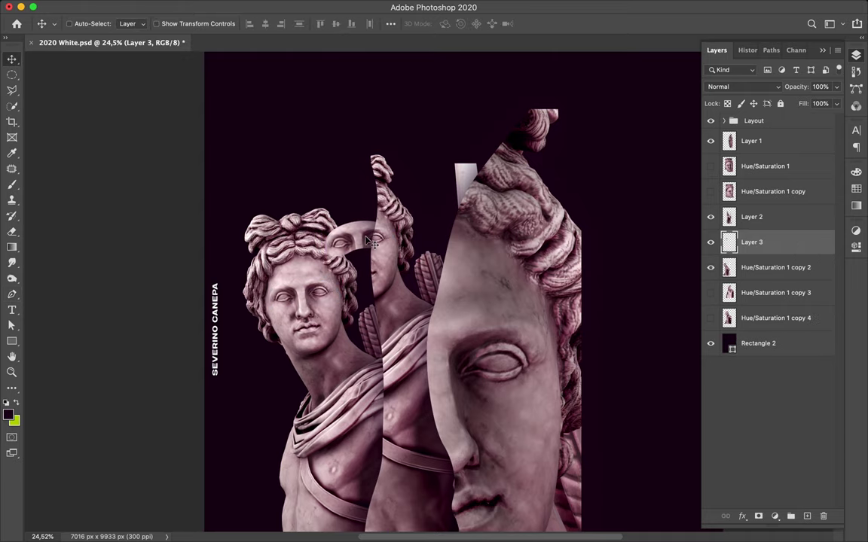
drag(761, 241, 764, 207)
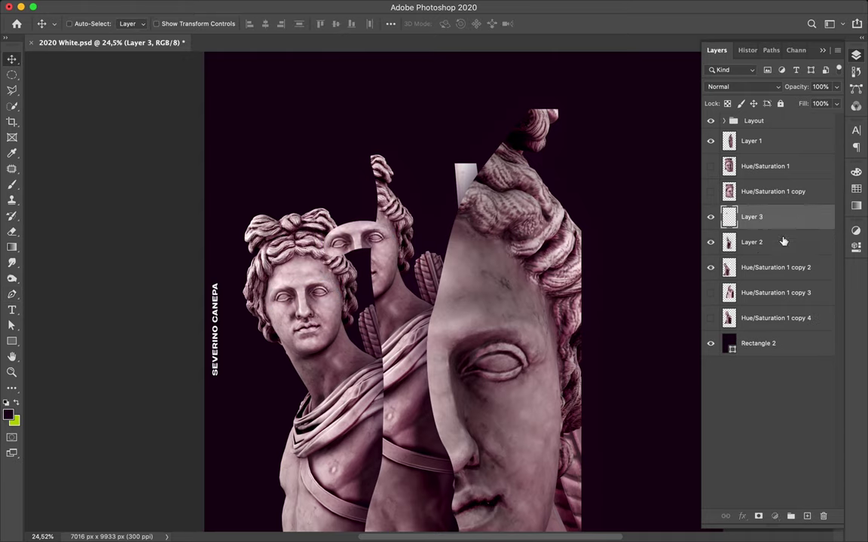
Add a temporary Layer 4, reapply the Gaussian blur, then delete the layer.
key(ctrl+shift+alt+n)
key(b)
key(m)
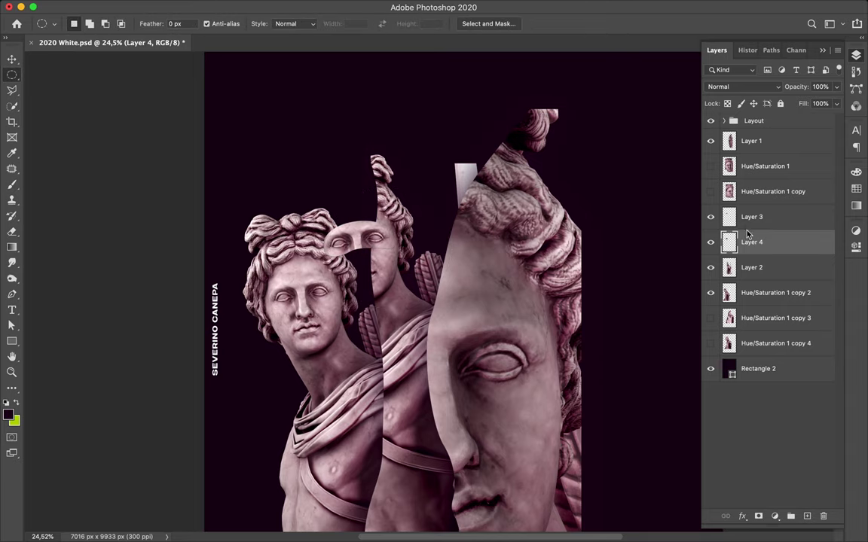
key(ctrl+f)
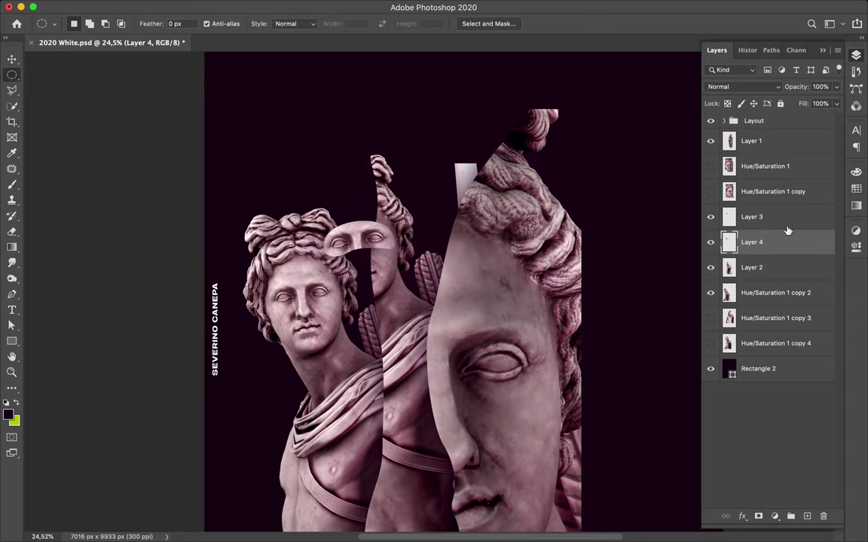
key(e)
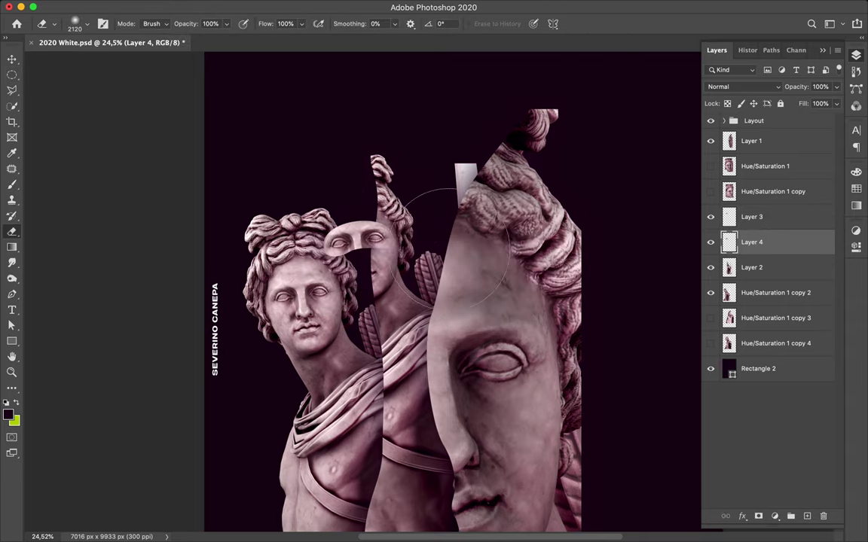
key(F2)
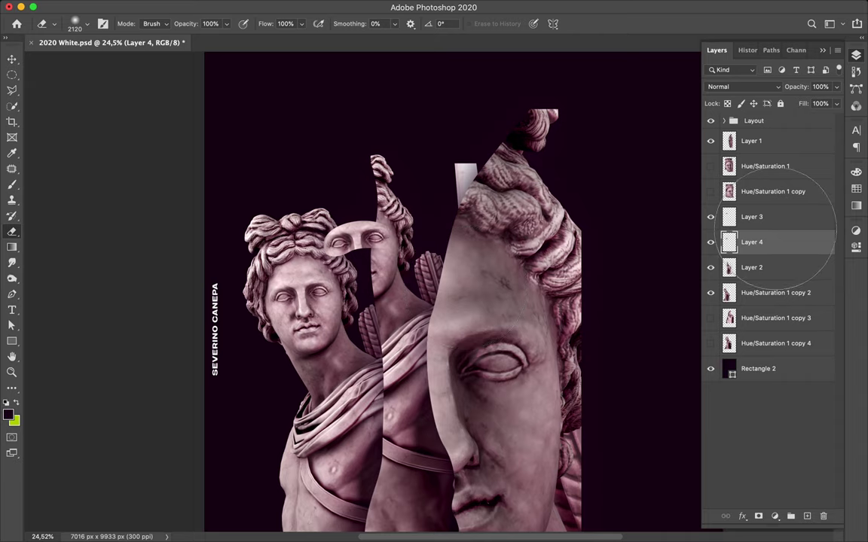
key(v)
key(Delete)
Hide Hue/Saturation 1 copy 2 and move the visible copy 4 statue to the right of the poster.
click(731, 267)
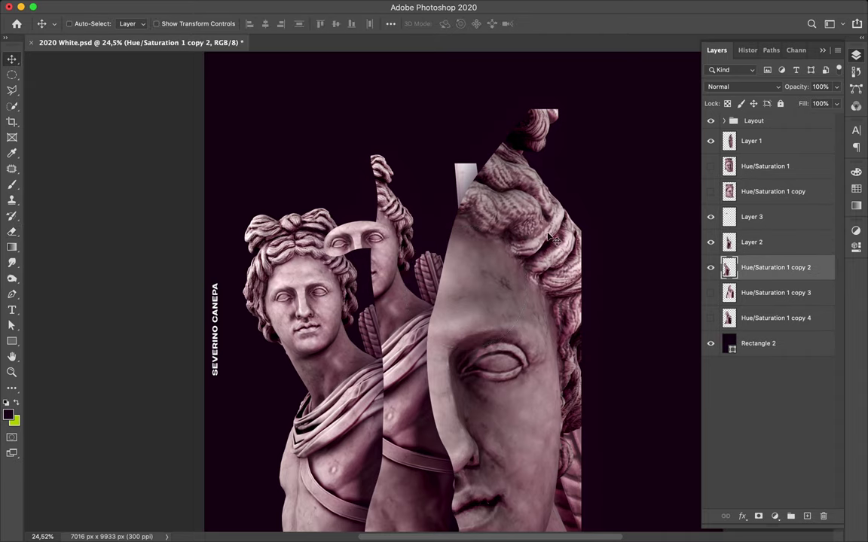
click(710, 318)
click(761, 318)
drag(392, 226, 614, 277)
scroll(520, 226, down, 5)
scroll(520, 226, right, 3)
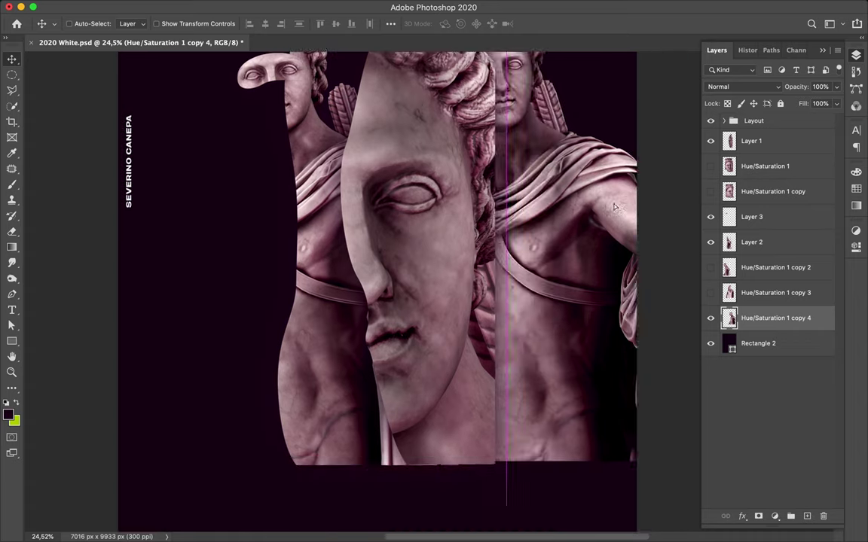
key(p)
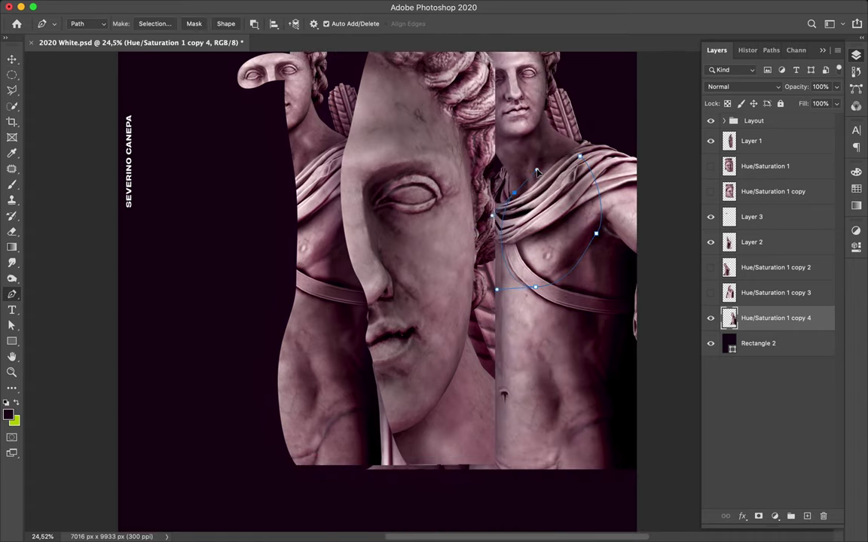
Copy the pen-pathed shoulder of the right statue to a new layer over the left statue.
click(153, 23)
key(Return)
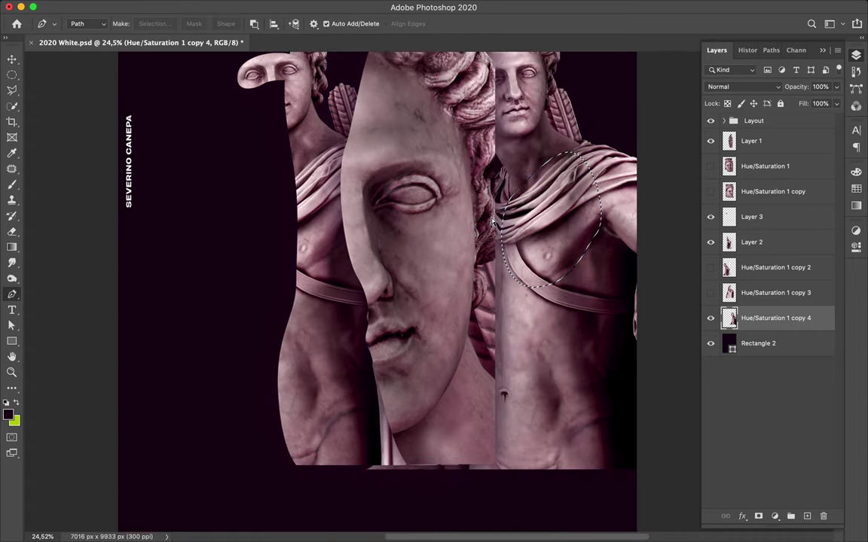
key(ctrl+j)
key(v)
drag(566, 231, 277, 252)
Paint a dark shadow on new Layer 5 beneath the shoulder piece and Gaussian-blur it.
click(769, 344)
click(807, 516)
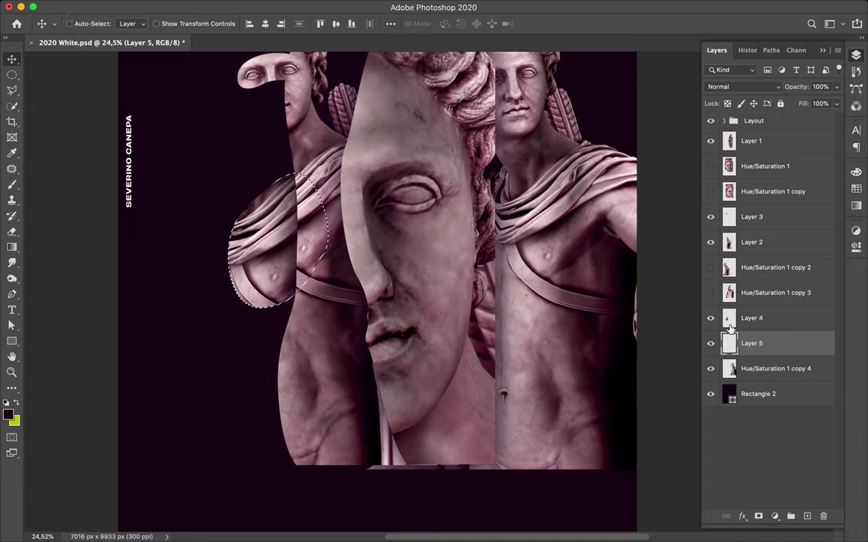
key(b)
click(290, 233)
key(ctrl+d)
key(m)
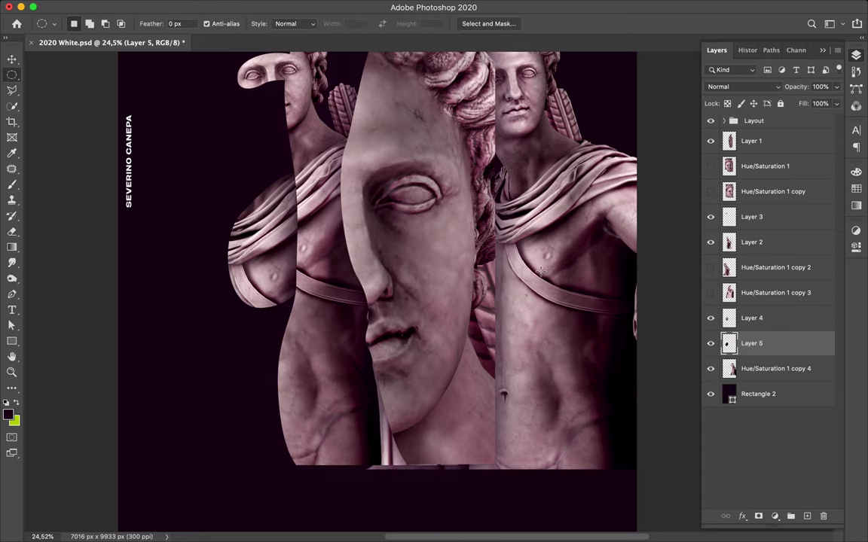
click(335, 7)
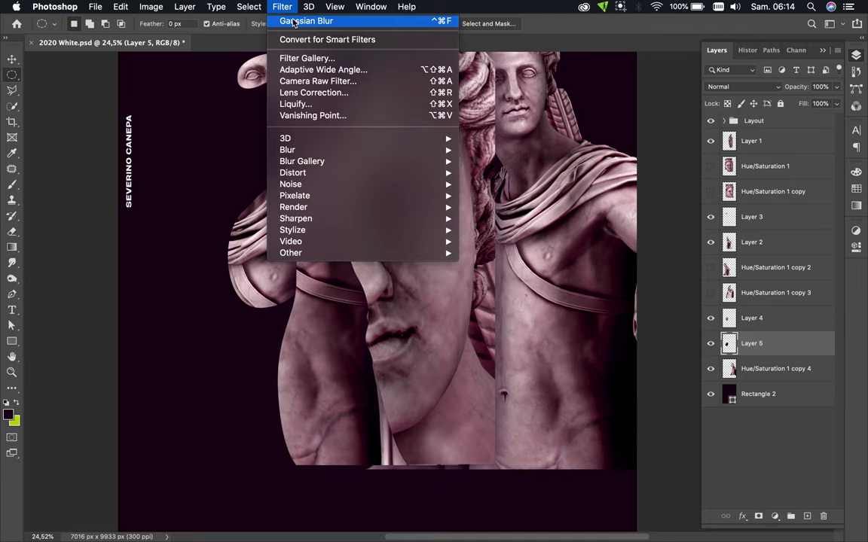
click(294, 21)
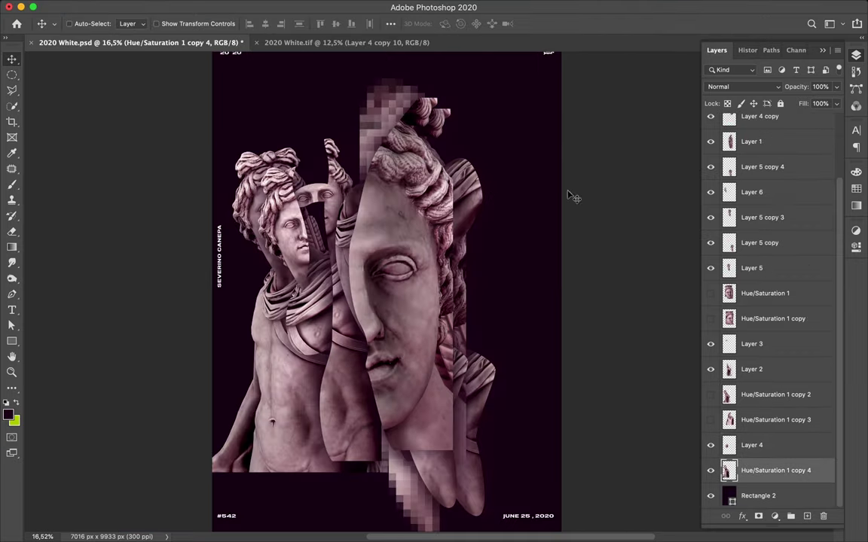
Reposition the left statue further left.
scroll(433, 196, down, 3)
drag(267, 313, 304, 301)
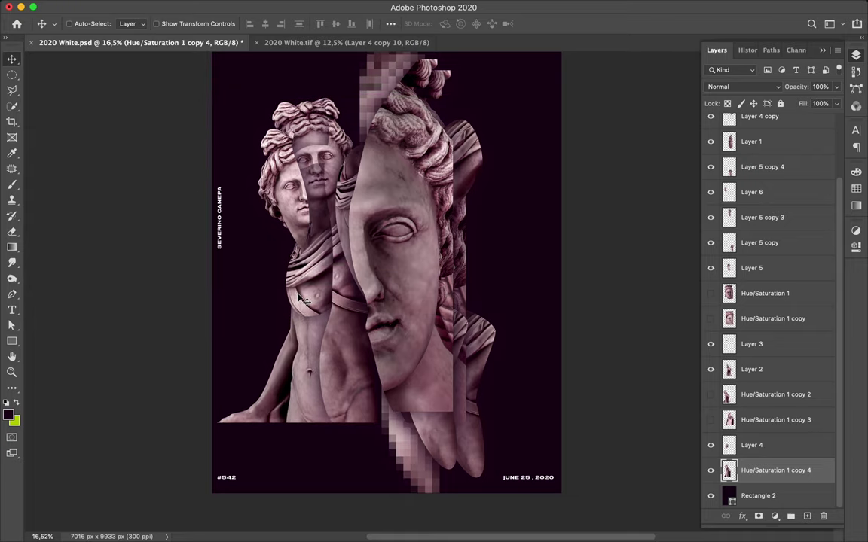
scroll(306, 253, up, 3)
drag(307, 253, 269, 269)
Delete the left statue's lower torso inside an angled pen-path selection.
key(p)
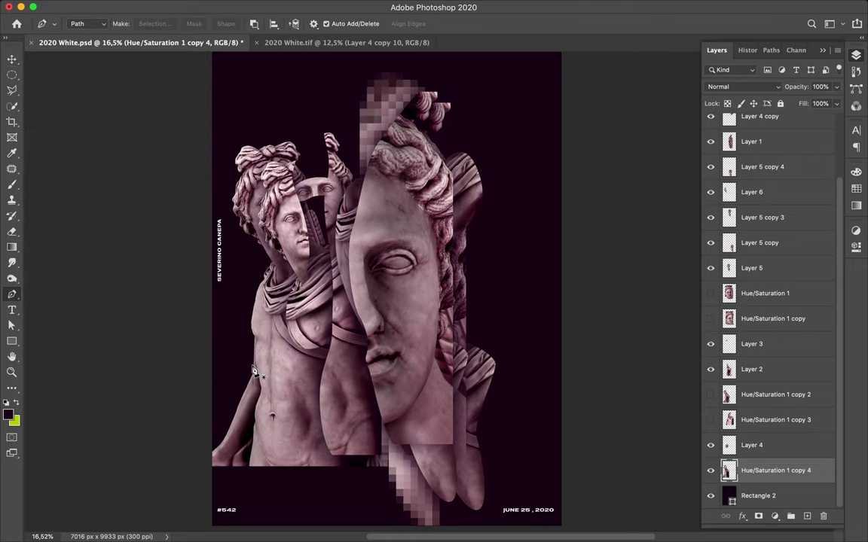
click(154, 23)
key(Return)
key(Delete)
key(ctrl+d)
key(e)
Nudge the left statue up and right and start a pixelated Mosaic patch across its chest.
key(v)
drag(294, 407, 316, 335)
click(337, 8)
key(Escape)
Draw a curved pen shape below the left torso and fill it bright green #1ee27a.
key(p)
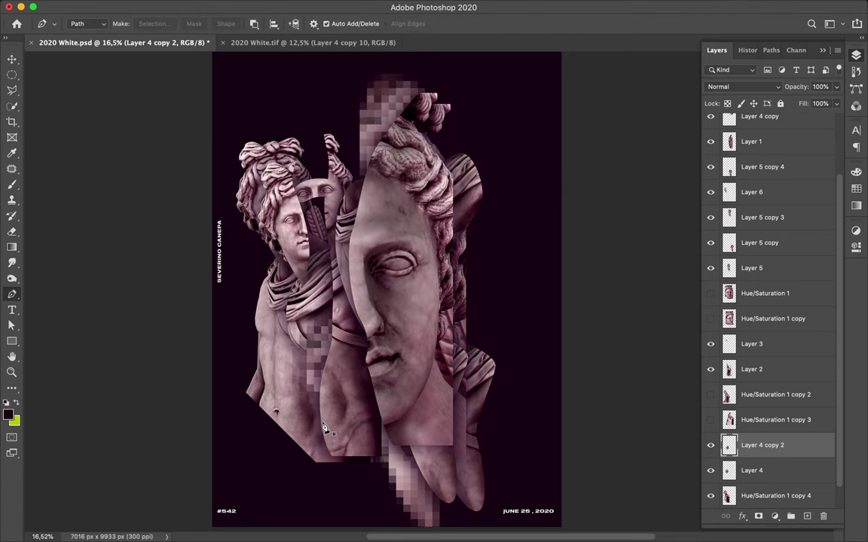
drag(311, 424, 318, 458)
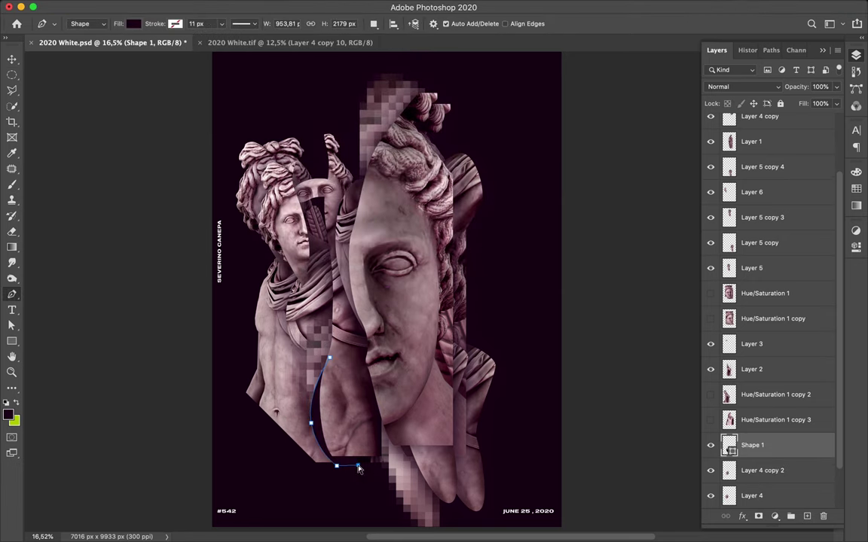
key(a)
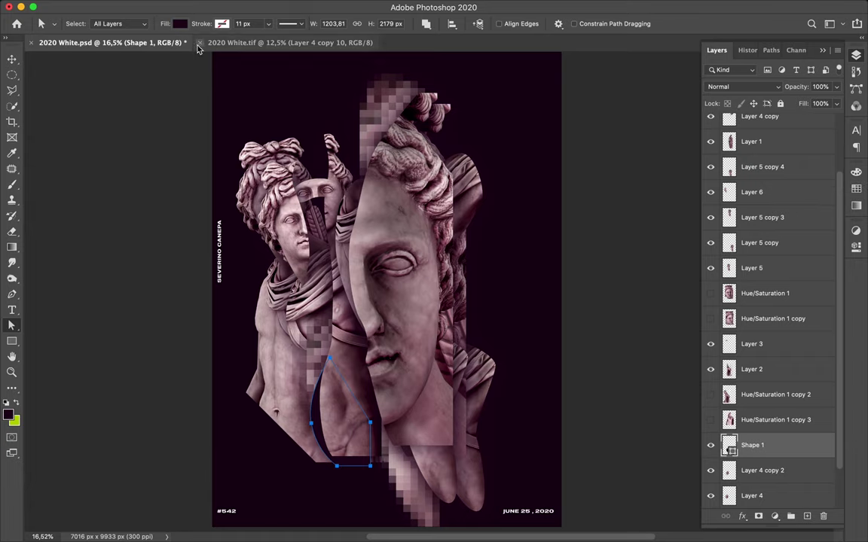
click(180, 23)
click(254, 49)
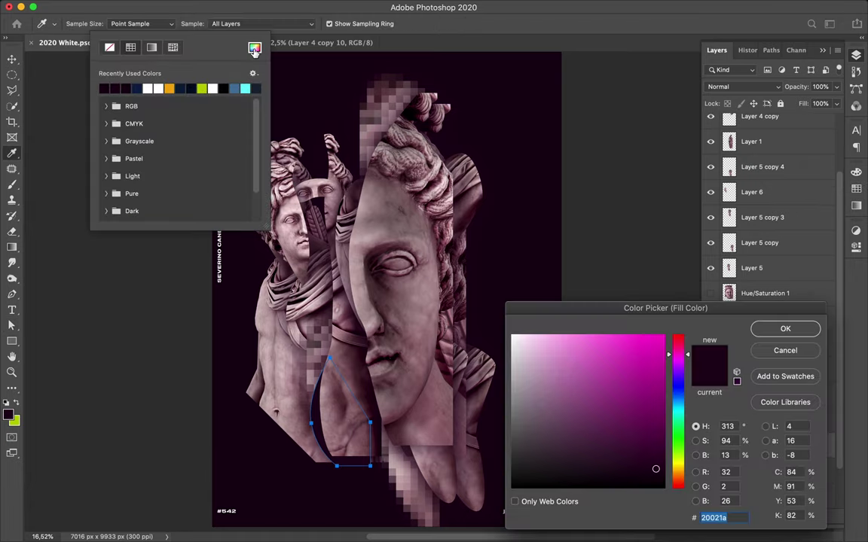
click(644, 352)
drag(678, 354, 684, 427)
click(784, 329)
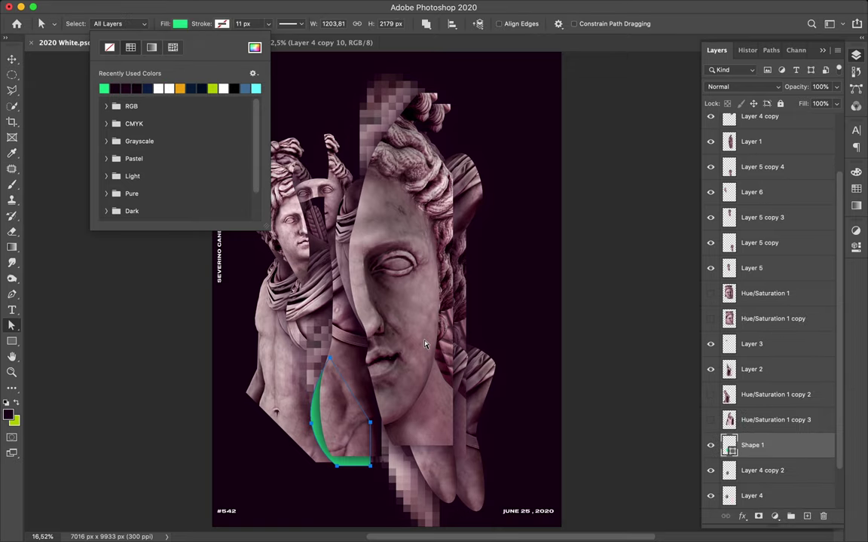
key(Return)
Select Rectangle 2, then make Layer 1 copy at the top the active layer.
key(v)
ctrl+click(475, 260)
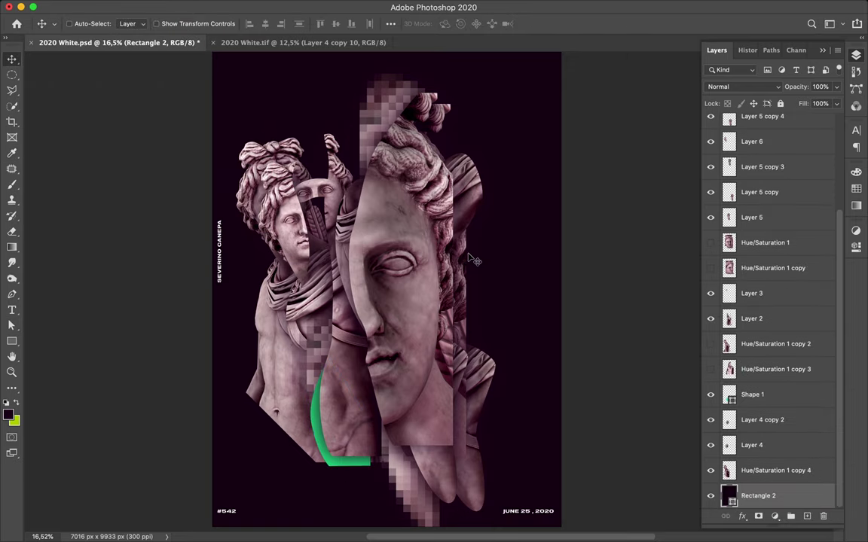
ctrl+click(446, 207)
key(p)
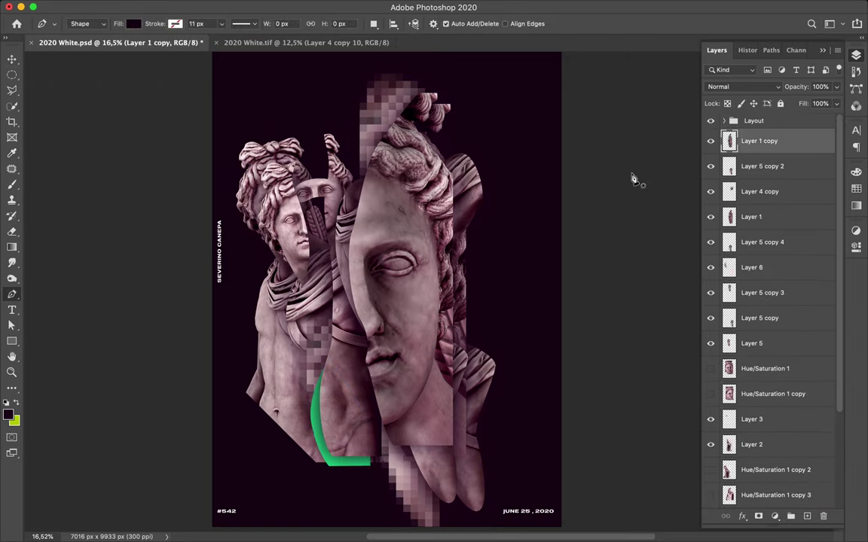
Draw a diagonal line over the face's hair with white fill, white stroke and thicker stroke width.
click(467, 131)
click(135, 24)
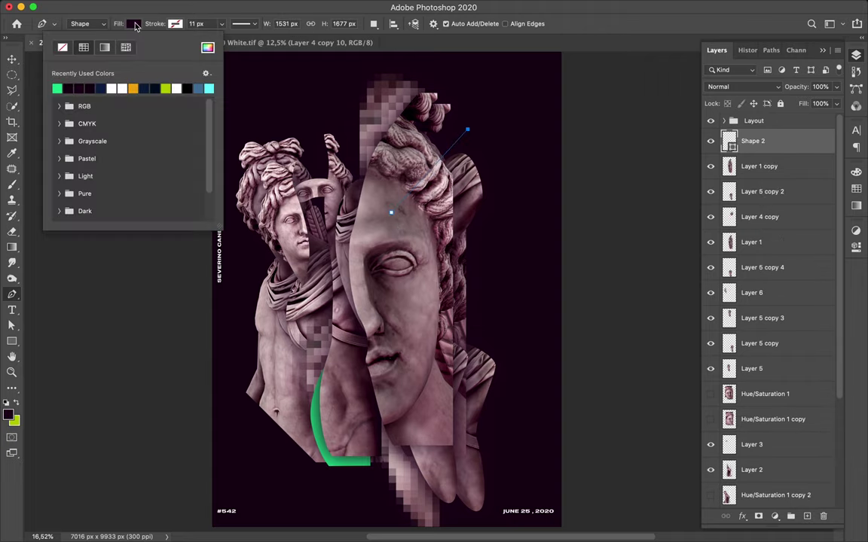
click(177, 88)
click(175, 23)
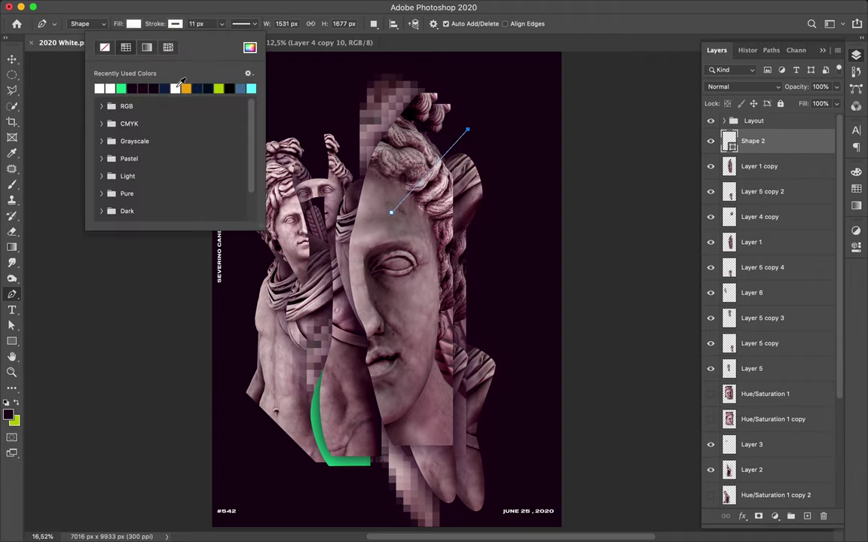
click(86, 88)
click(214, 25)
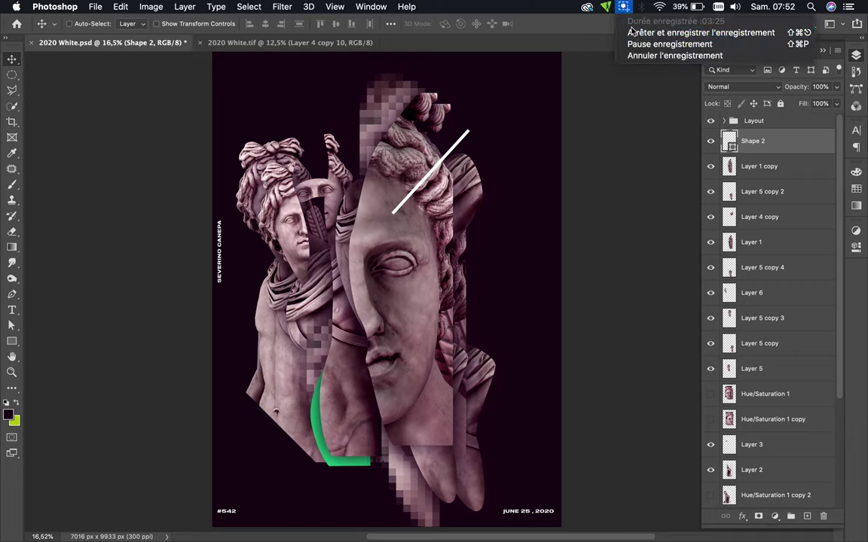
scroll(400, 220, up, 1)
key(p)
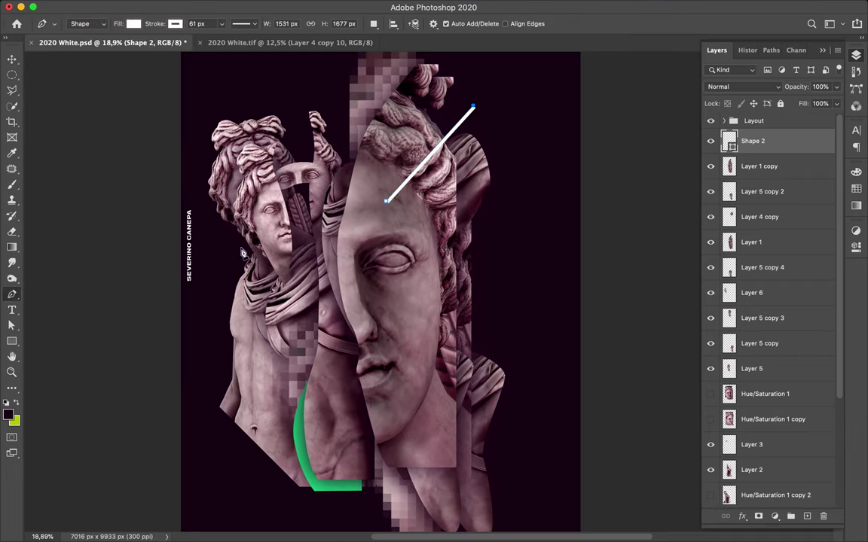
Draw a short white line beside the middle face.
key(alt+comma)
click(328, 260)
click(299, 249)
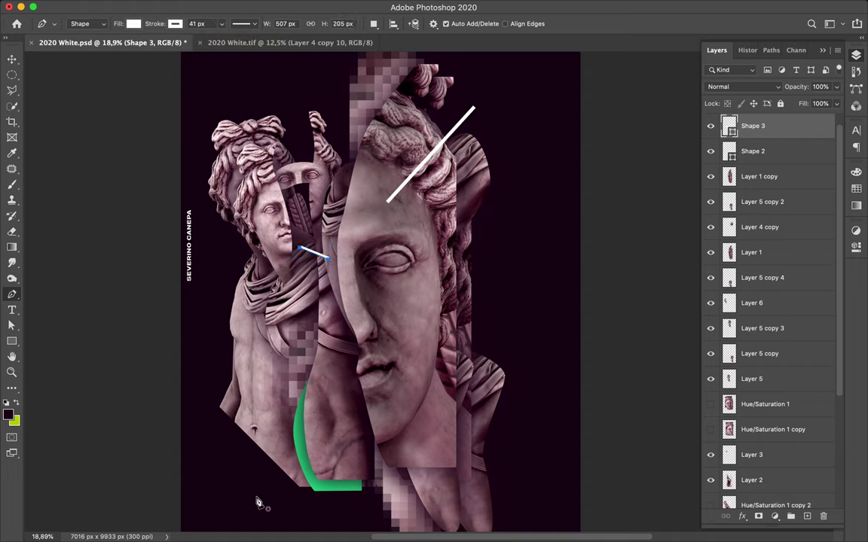
Draw a long white line at the lower left and adjust its stroke.
key(alt+comma)
click(333, 428)
click(235, 496)
click(157, 27)
key(a)
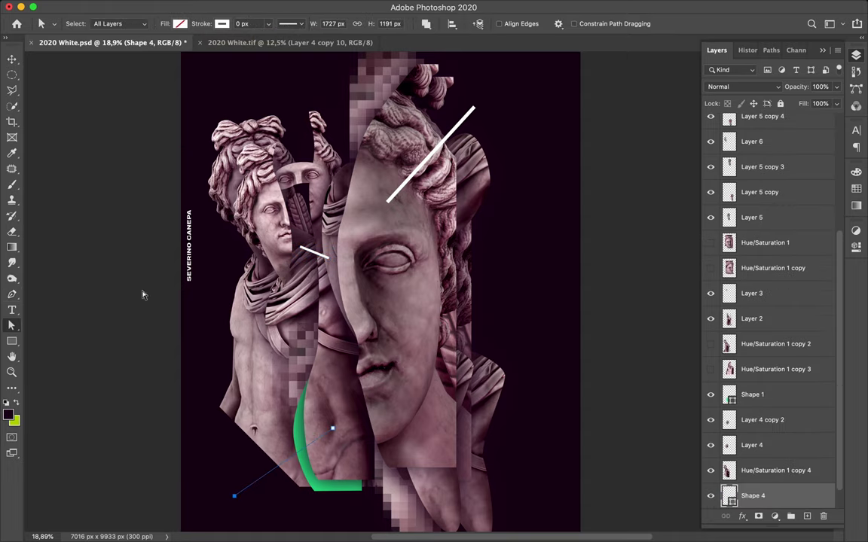
key(Return)
Reorder Shape 3 and place a duplicate of the short white line on the right statue.
key(v)
mouse_move(754, 496)
mouse_down()
mouse_move(781, 342)
mouse_move(777, 467)
mouse_up()
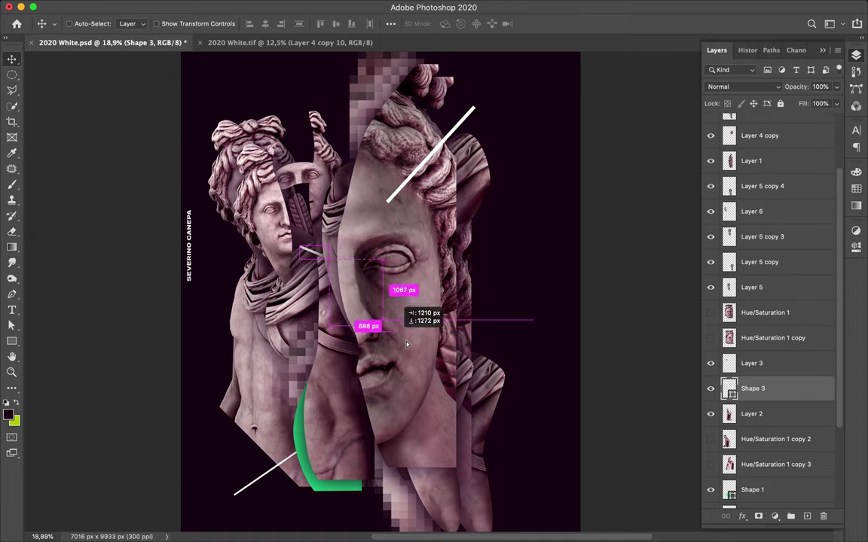
key(ctrl+j)
drag(761, 385, 751, 148)
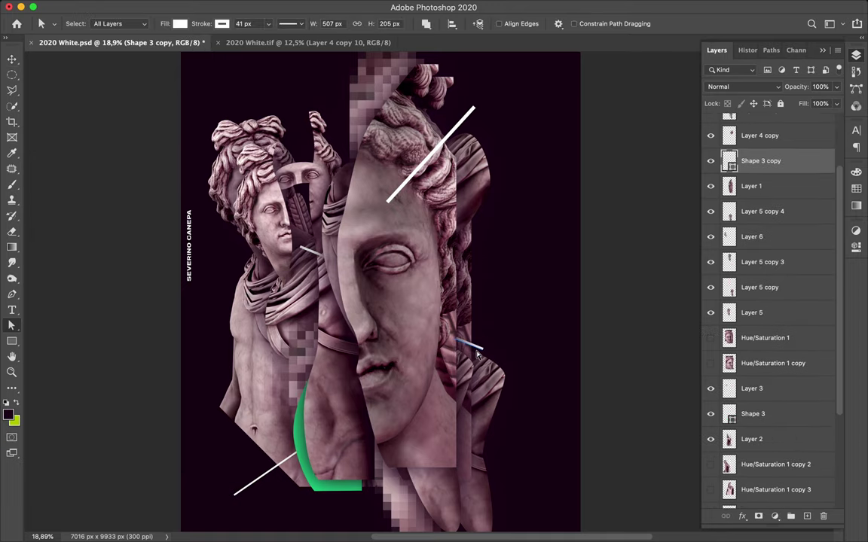
Select every layer, then narrow the selection to the Layer 6 fragment.
scroll(418, 311, up, 2)
scroll(418, 311, down, 2)
key(ctrl+alt+a)
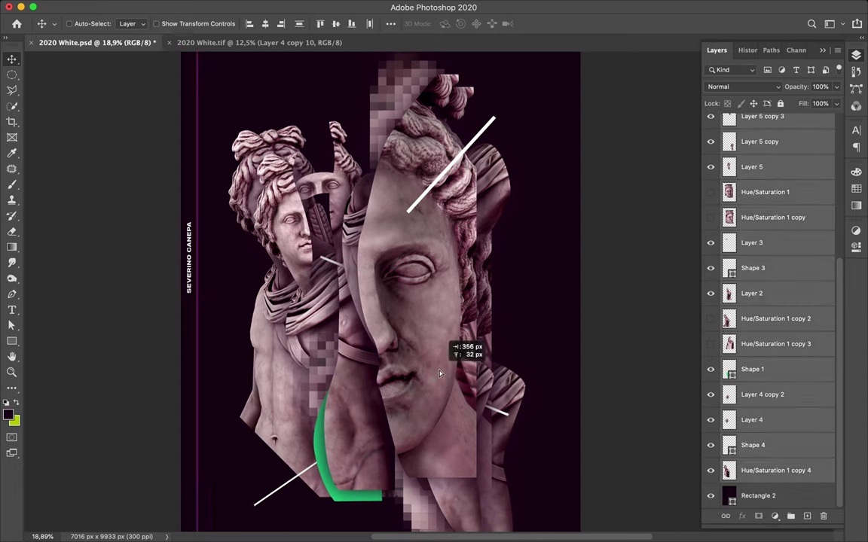
scroll(446, 374, down, 1)
click(719, 304)
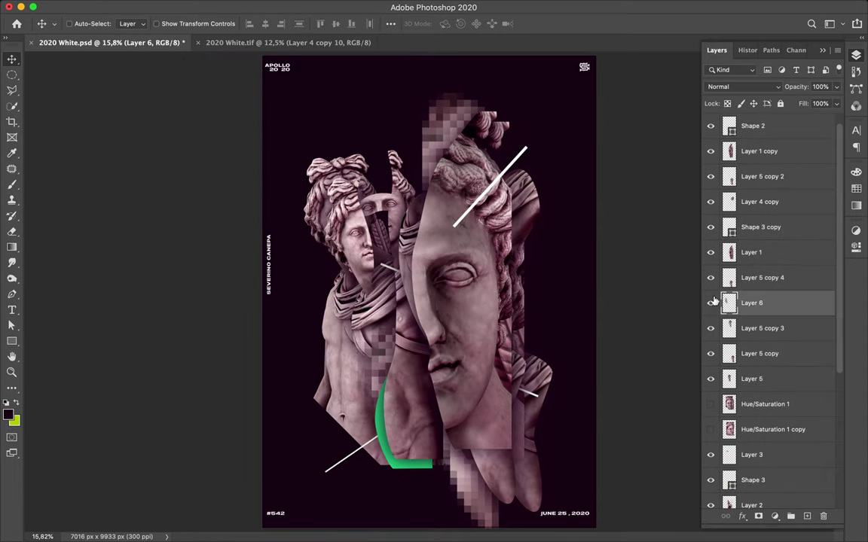
Move Layer 6 below Layer 5 copy and duplicate it, placing the copy beneath.
drag(752, 303, 717, 369)
key(ctrl+j)
drag(753, 353, 761, 392)
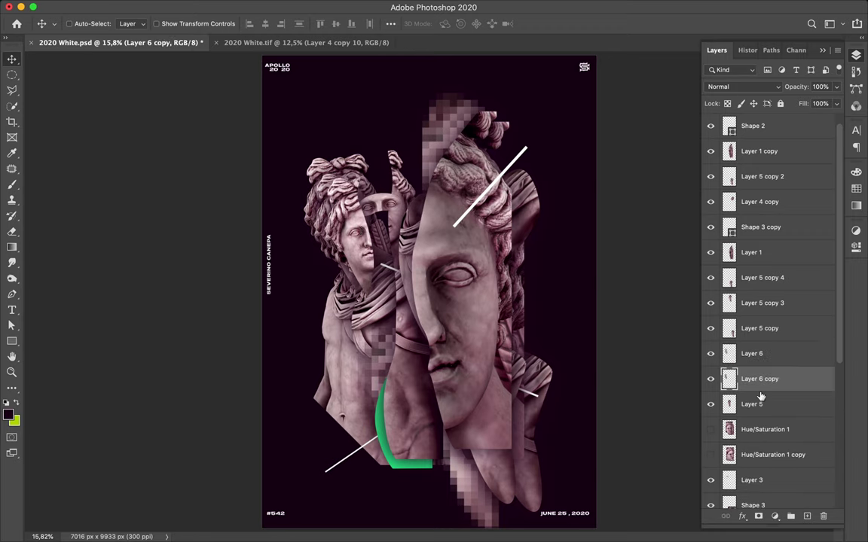
Trace the curls, copy them to a new layer and move them up-left above the head.
key(alt+comma)
key(p)
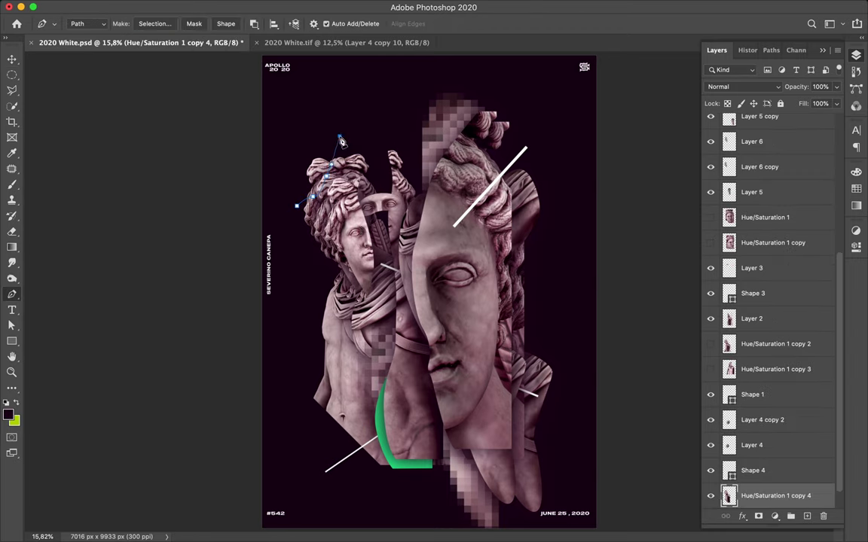
key(ctrl+Return)
key(ctrl+j)
key(v)
drag(323, 169, 307, 154)
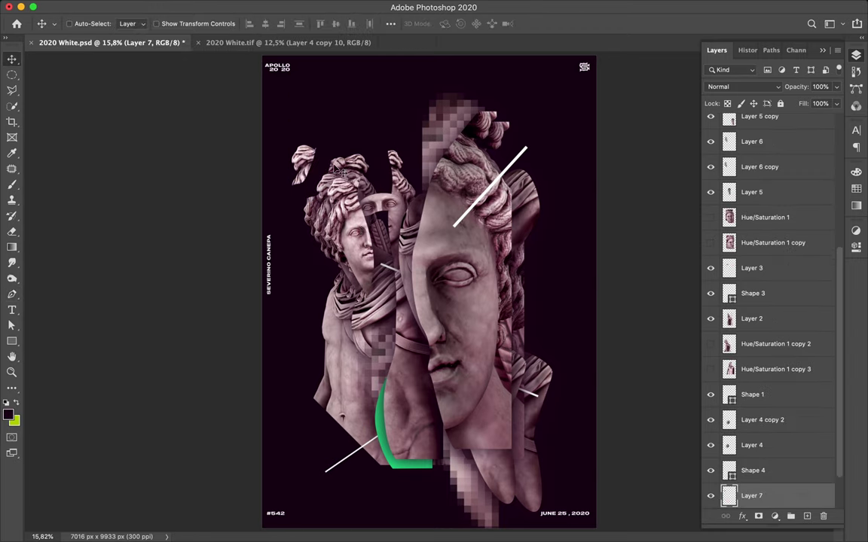
Outline the shoulder on the bottom statue layer and turn the path into a selection.
key(alt+comma)
key(p)
click(331, 275)
click(343, 344)
right_click(331, 276)
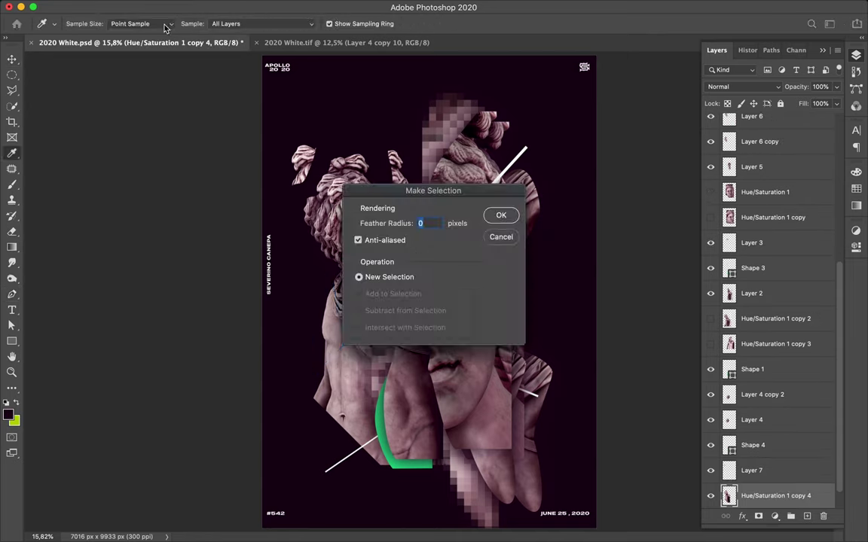
Copy the unfeathered shoulder selection to its own layer.
key(Return)
key(ctrl+j)
key(v)
click(808, 517)
Shift the copied eye piece up and right and apply Gaussian Blur to it.
key(b)
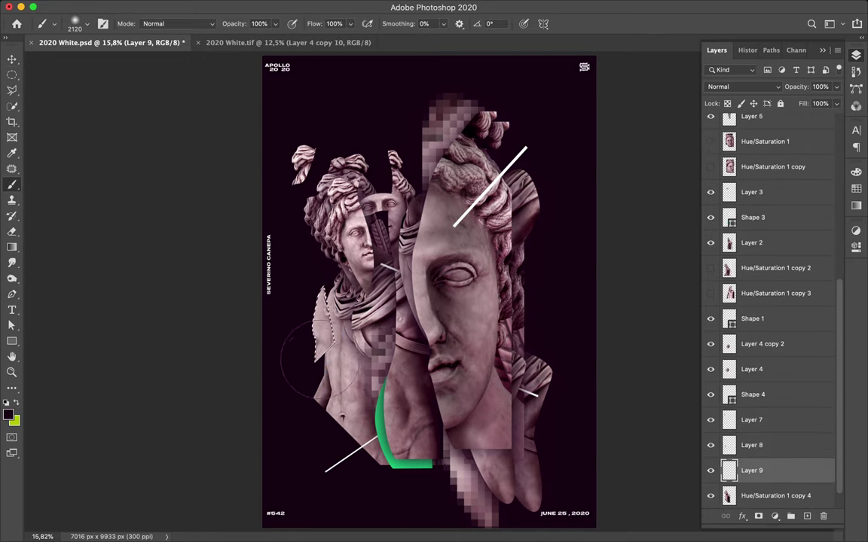
click(294, 8)
click(513, 213)
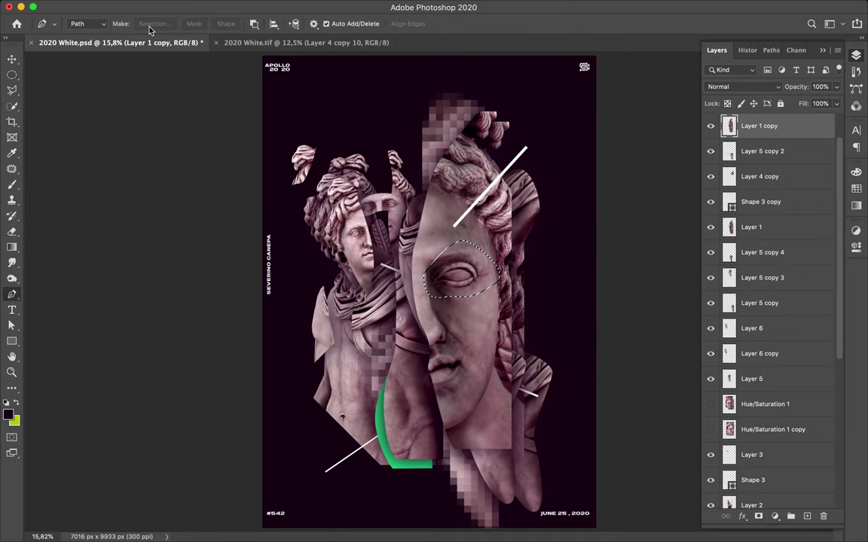
drag(461, 238, 471, 228)
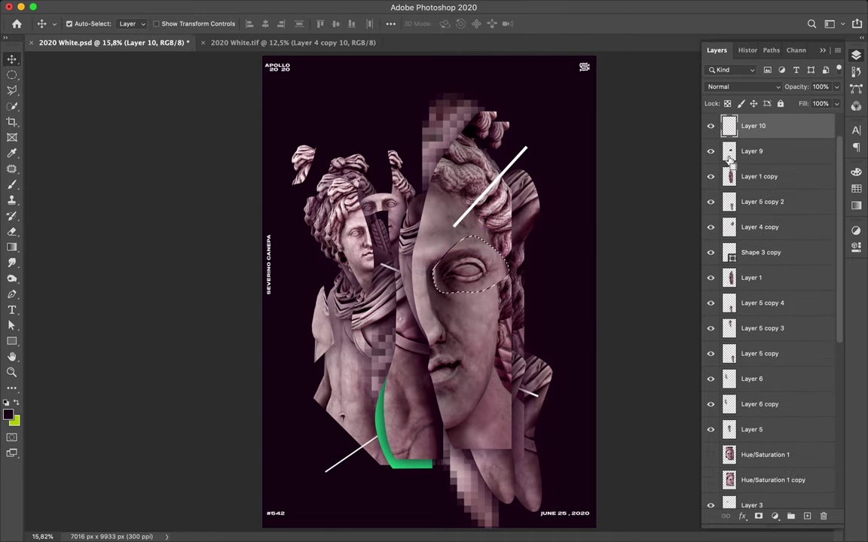
key(m)
click(281, 6)
click(320, 29)
Merge the blurred eye piece into Layer 9 and erase its edges.
key(ctrl+e)
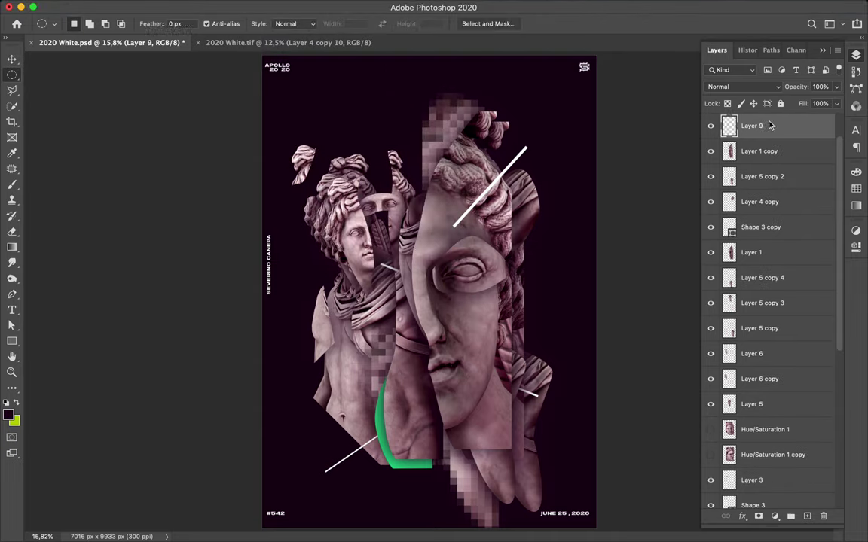
key(v)
key(e)
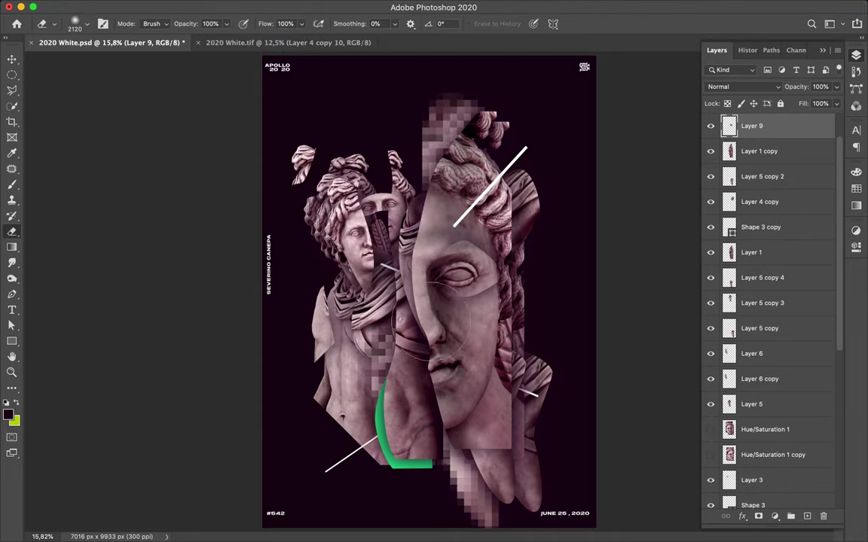
Start a new text layer above the left statue.
key(v)
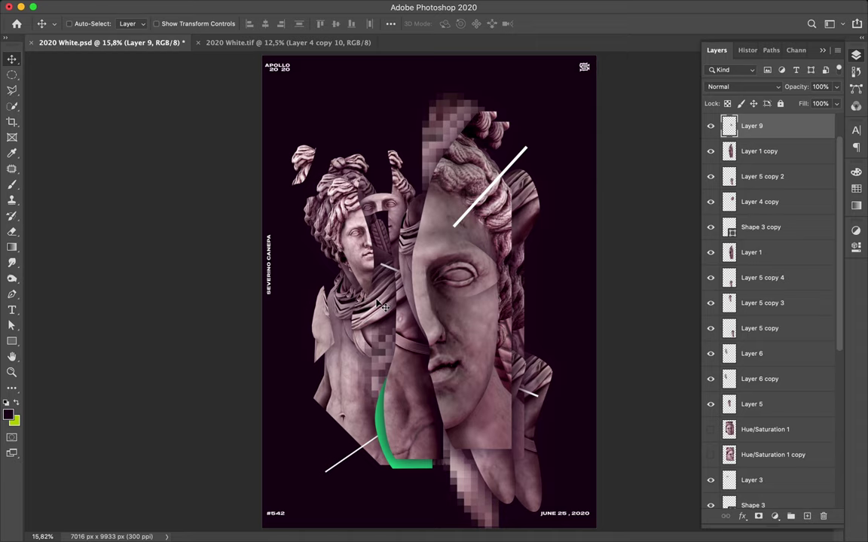
key(t)
click(341, 143)
Make the letter E white and enlarge it.
click(539, 23)
click(824, 200)
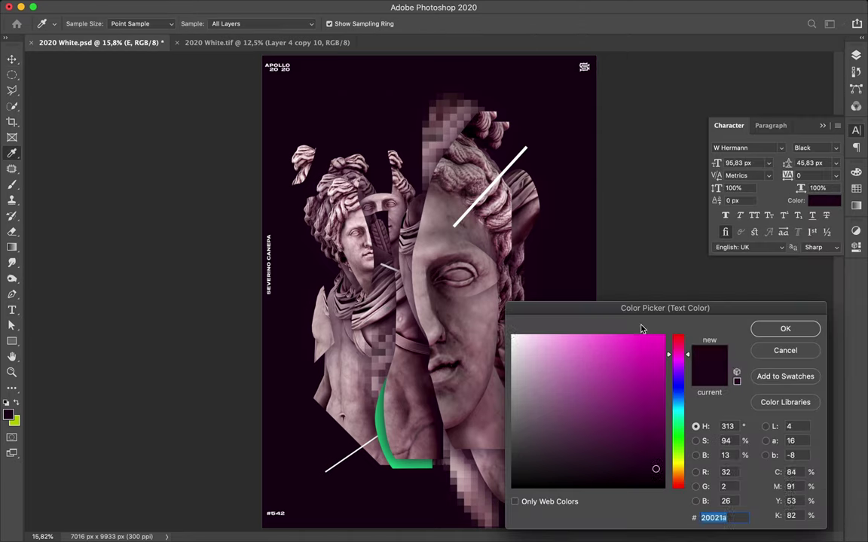
click(513, 329)
click(771, 328)
drag(366, 183, 384, 173)
key(Return)
Move the E layer lower and place a duplicate E right of the face.
click(855, 55)
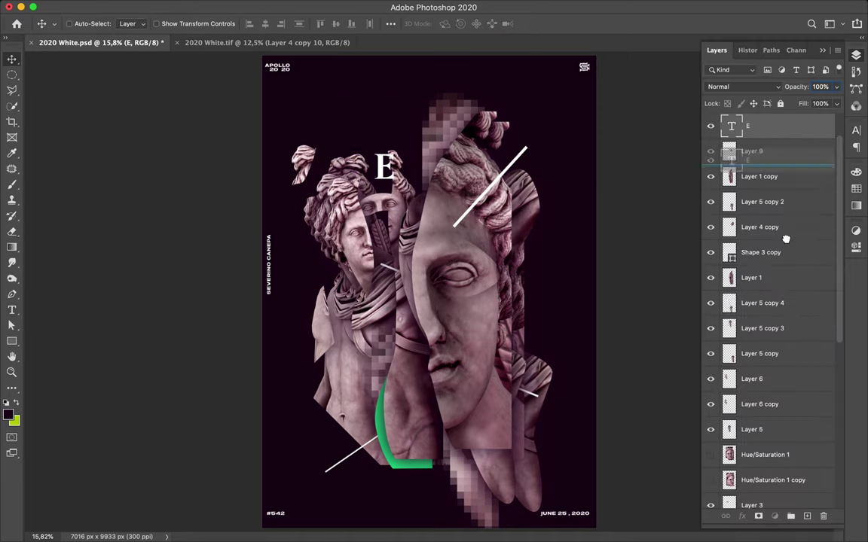
drag(753, 224, 762, 362)
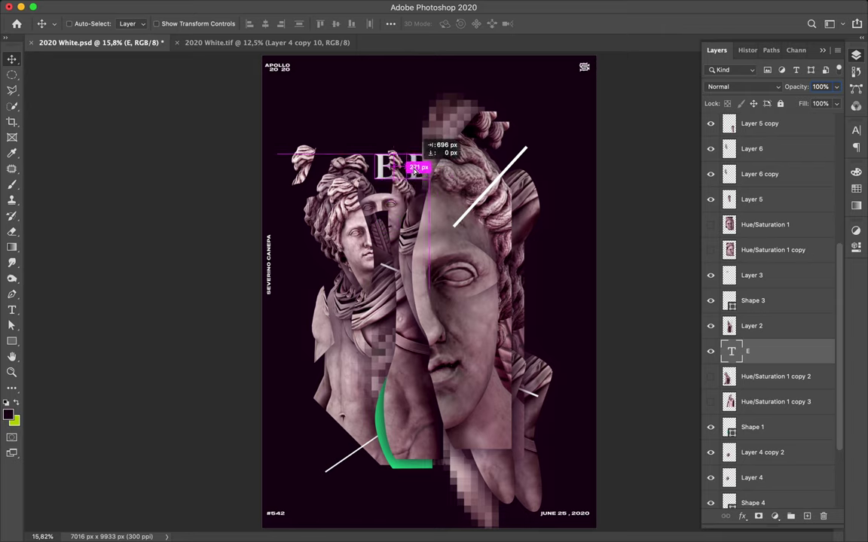
drag(414, 172, 531, 210)
drag(754, 351, 746, 184)
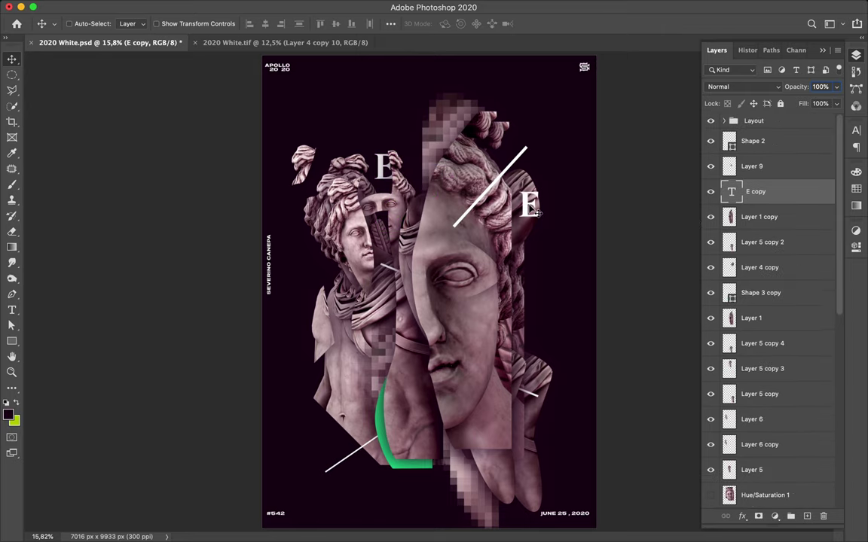
Change the E copy to an italic M over the upper-right hair.
double_click(531, 207)
text(M)
key(Escape)
key(ctrl+t)
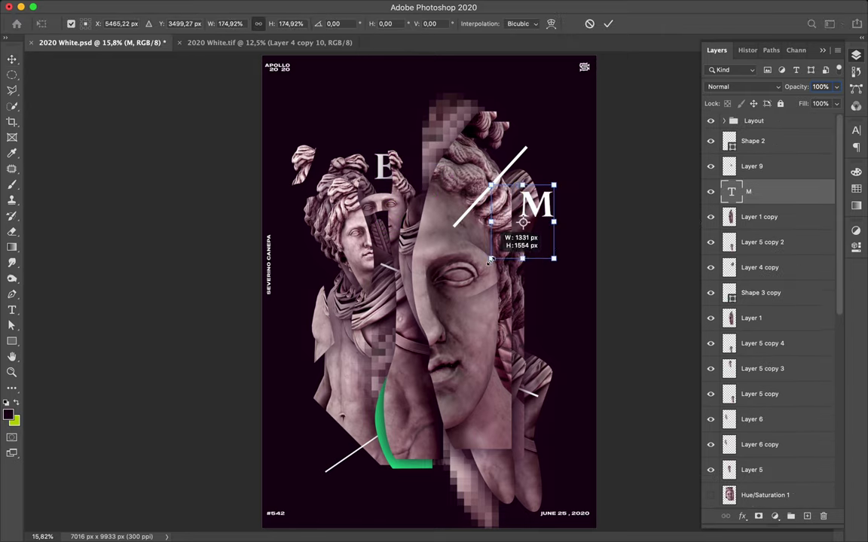
key(Return)
click(856, 130)
click(816, 148)
mouse_move(516, 226)
mouse_down()
mouse_move(548, 240)
mouse_move(324, 256)
mouse_up()
Turn a duplicate letter into I and scale the M down.
click(856, 55)
double_click(324, 256)
text(I)
key(Escape)
ctrl+click(520, 226)
key(ctrl+t)
drag(562, 283, 538, 226)
key(Return)
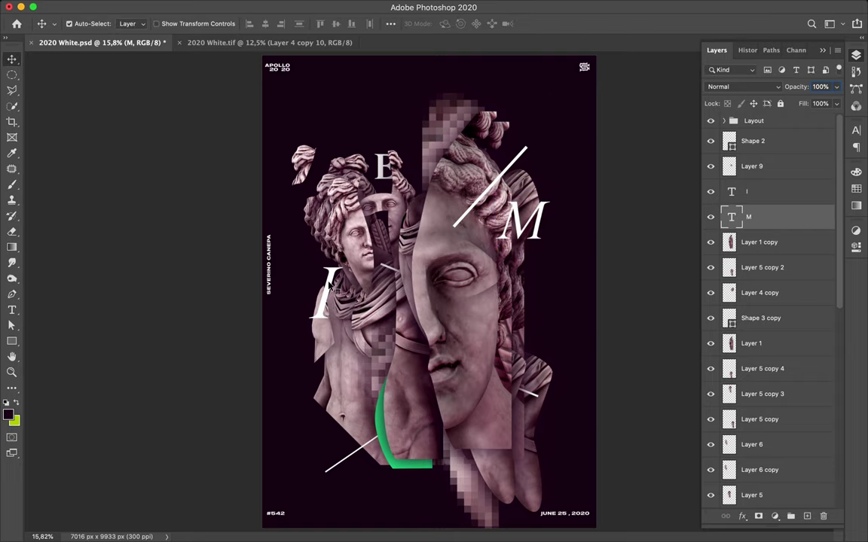
Scale the I, place it between Layer 7 and Layer 8, and style it Black Italic.
ctrl+click(341, 290)
key(ctrl+t)
drag(354, 344, 345, 320)
key(Return)
mouse_move(746, 192)
mouse_down()
mouse_move(771, 283)
mouse_move(779, 393)
mouse_move(770, 315)
mouse_up()
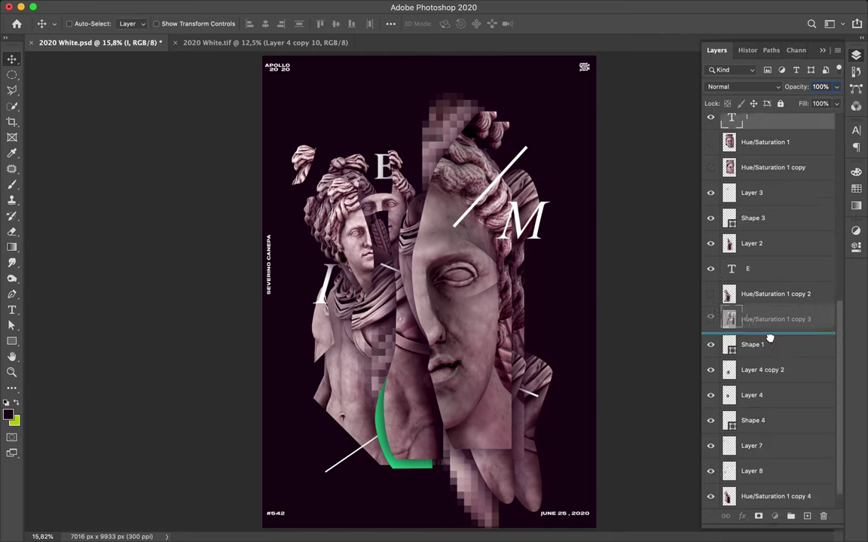
drag(770, 314, 761, 449)
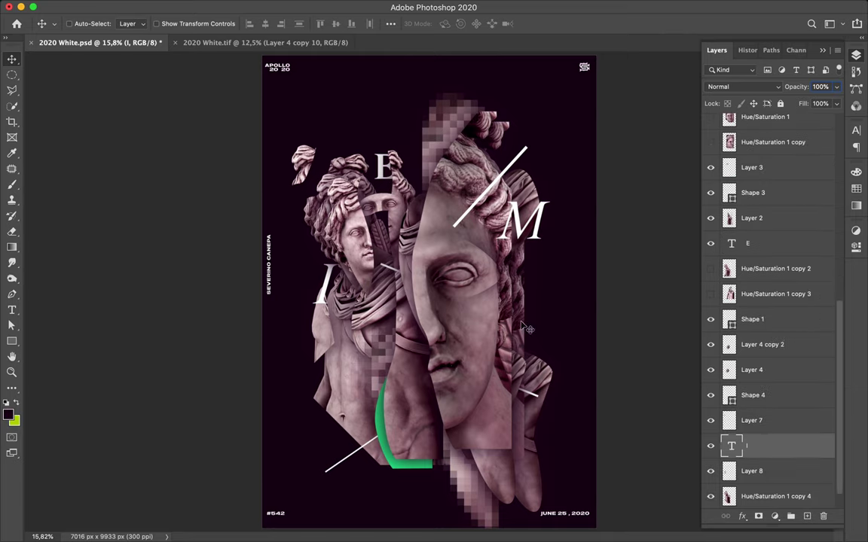
click(856, 131)
click(815, 147)
click(828, 205)
Add a SemiBold N above the E layer, resize it, and place a second N lower right.
key(t)
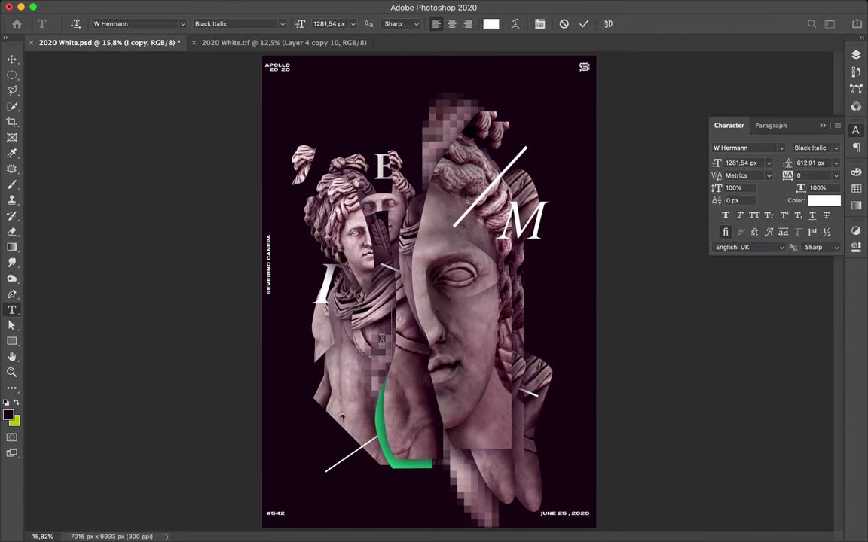
click(856, 89)
drag(749, 130, 753, 369)
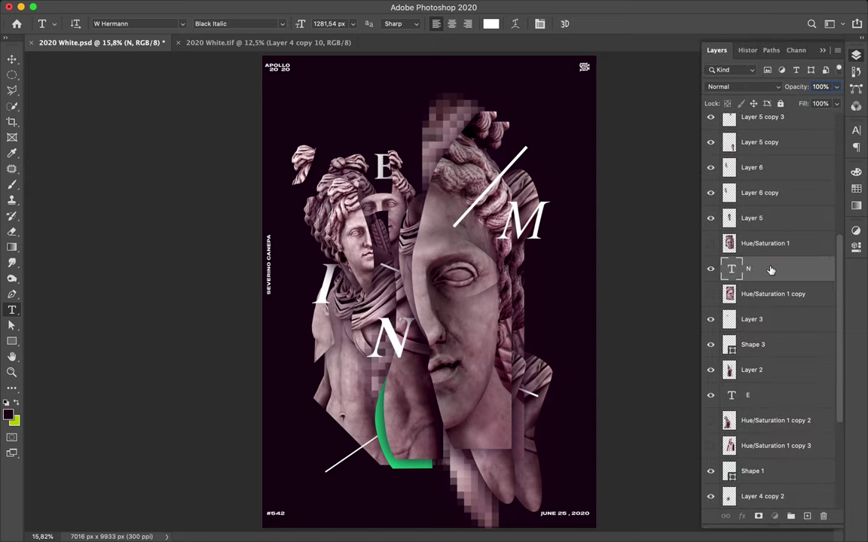
key(v)
key(ctrl+t)
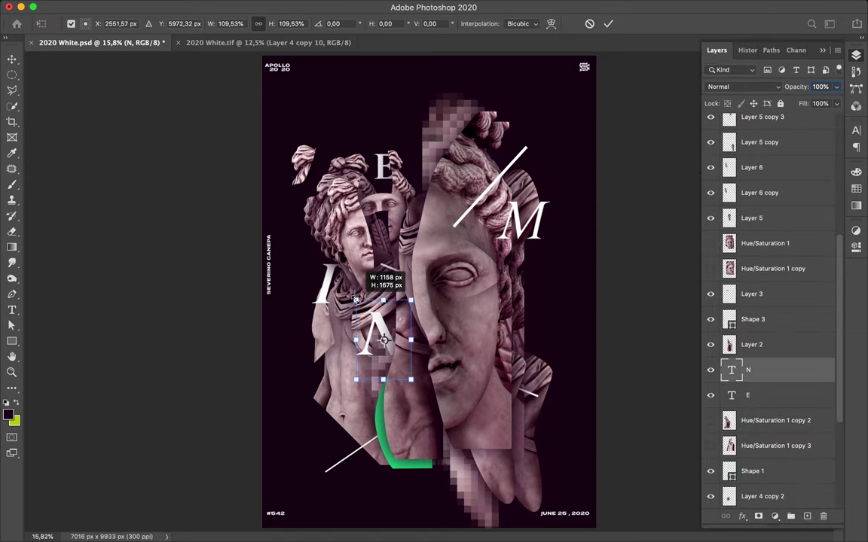
click(854, 132)
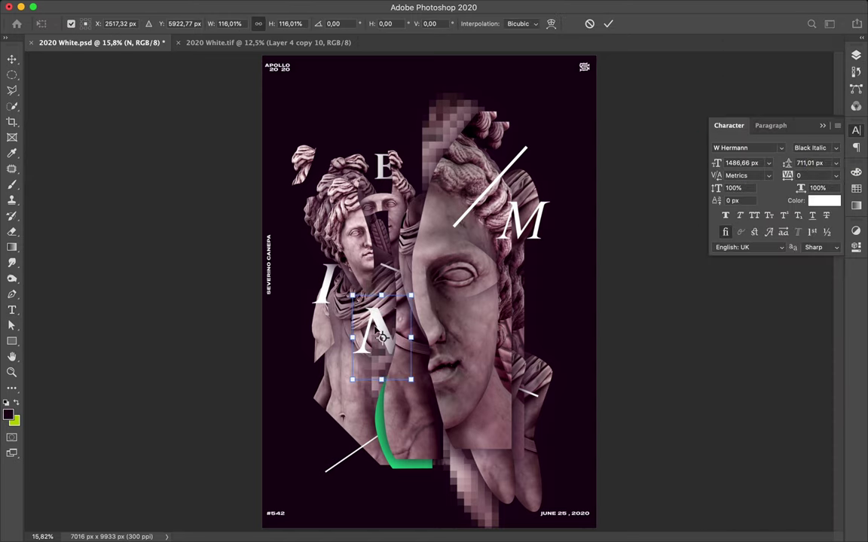
key(Return)
click(816, 147)
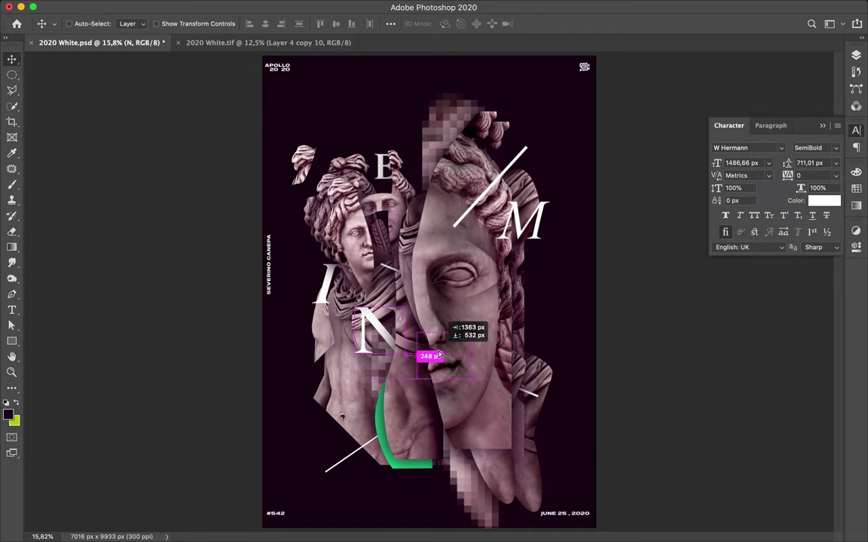
click(856, 55)
drag(373, 328, 411, 361)
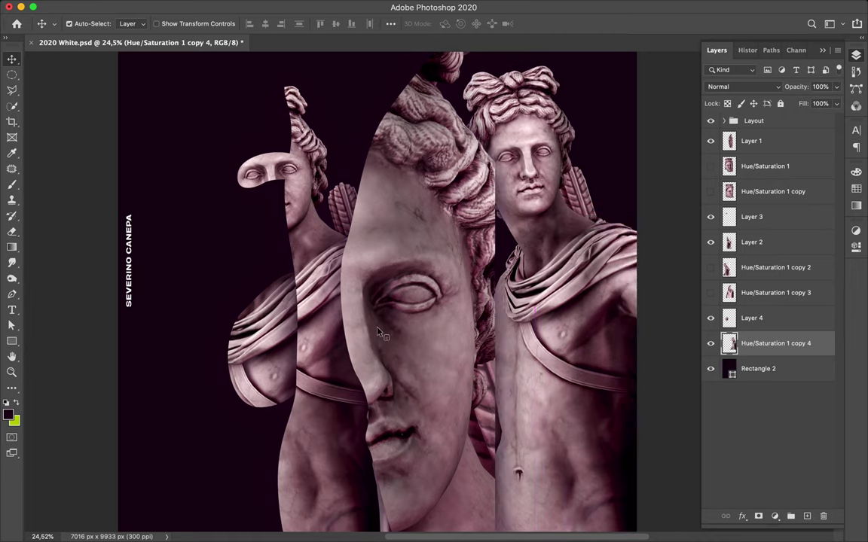
Raise Layer 4 copy to the top and shift the face slice and Layer 1 fragment upward.
click(293, 369)
drag(754, 211, 753, 134)
drag(528, 294, 535, 223)
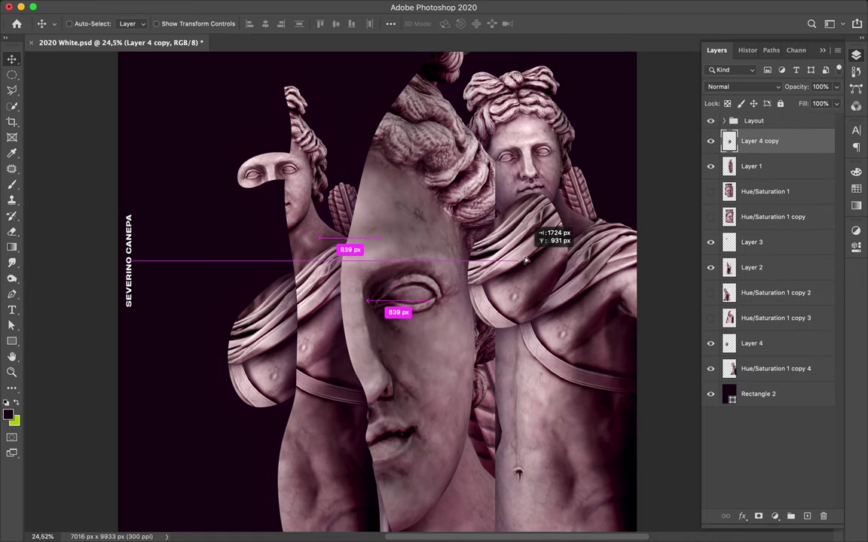
click(282, 7)
mouse_move(287, 149)
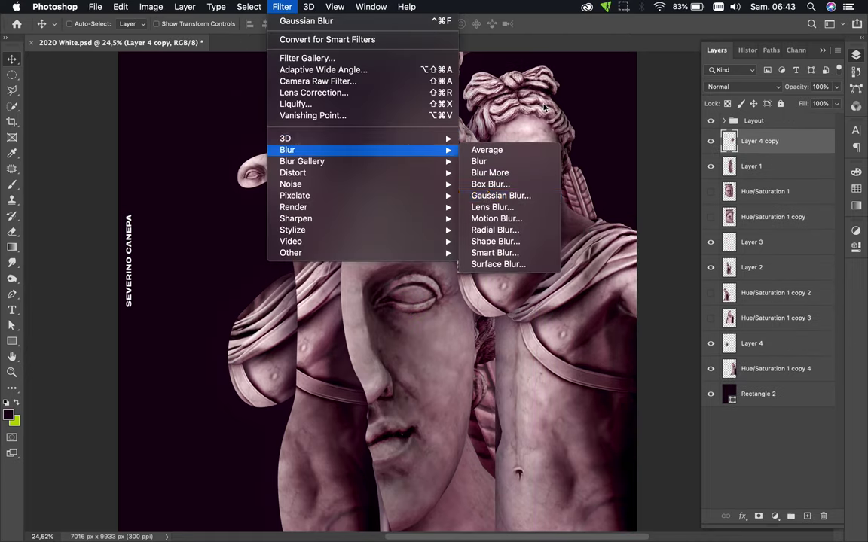
key(Escape)
mouse_move(422, 267)
mouse_down()
mouse_move(459, 348)
mouse_move(460, 310)
mouse_up()
drag(482, 241, 444, 189)
Cut the shoulder drape onto Layer 5 with a Pen path and slide it left over the face.
click(525, 244)
key(p)
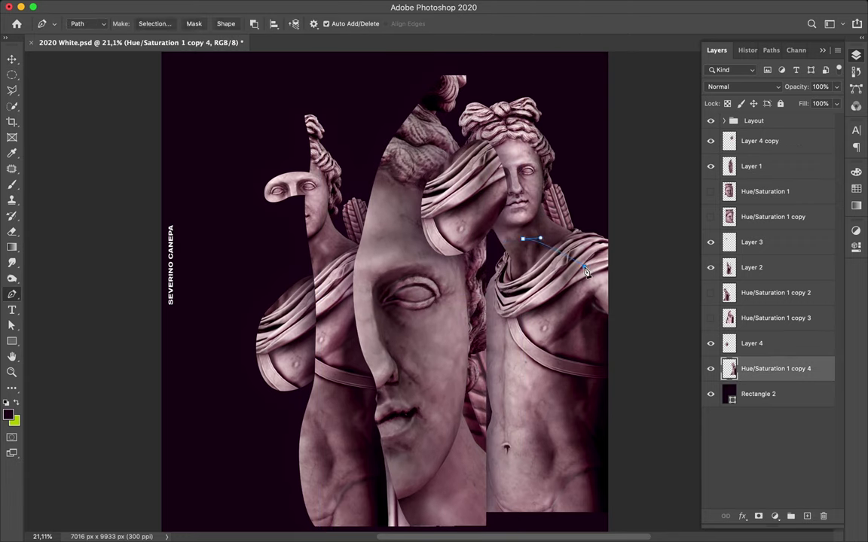
click(154, 23)
key(Return)
key(ctrl+j)
key(v)
drag(753, 368, 790, 162)
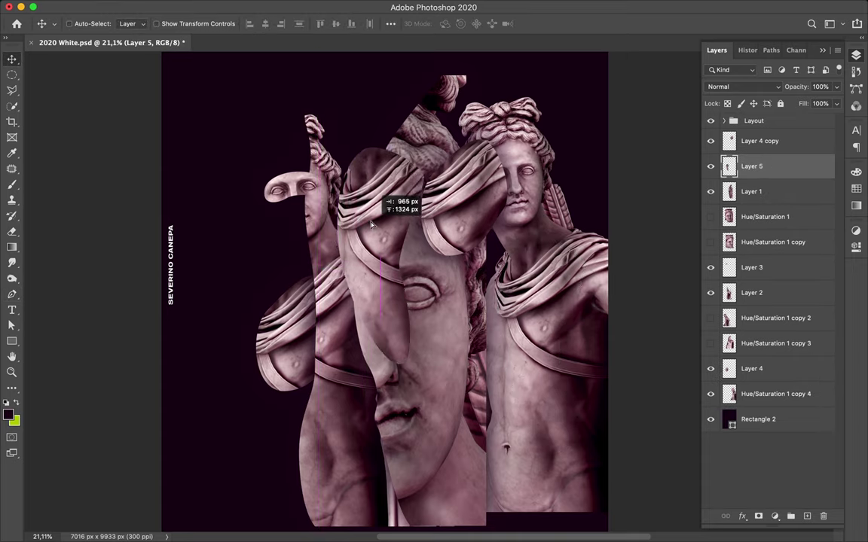
drag(392, 198, 315, 224)
Duplicate the Layer 5 drape strip and move the copy into place.
key(b)
key(m)
click(281, 7)
key(Escape)
key(BackSpace)
click(754, 191)
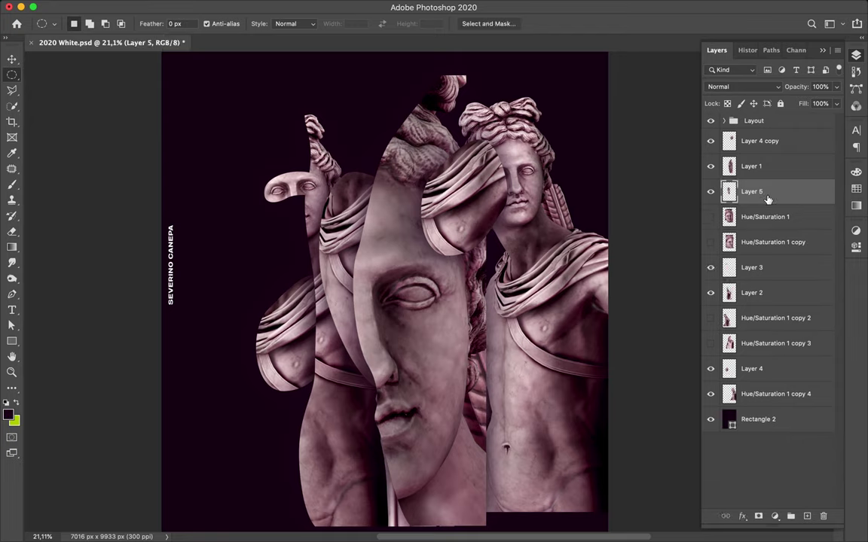
key(v)
key(ctrl+j)
scroll(421, 369, down, 5)
drag(422, 369, 469, 407)
Duplicate Layer 1 and Layer 5 copy, raising the new drape copy above Layer 1.
ctrl+click(396, 286)
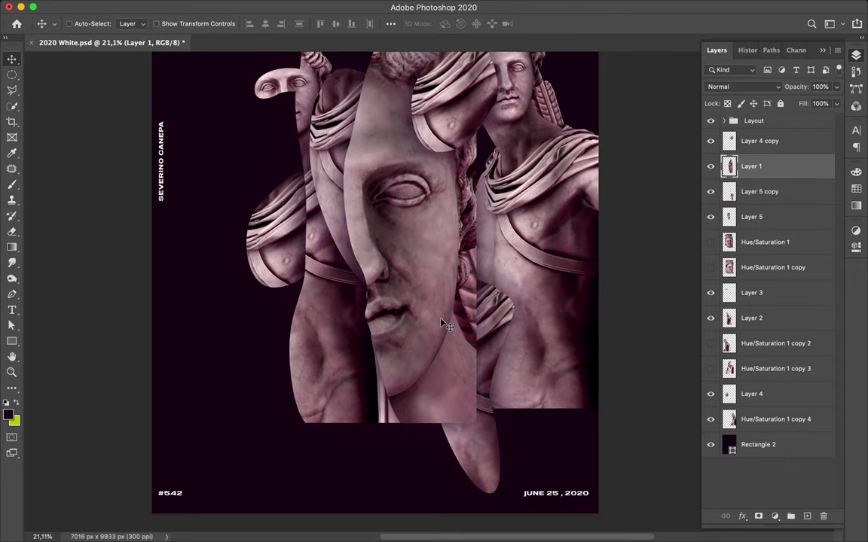
scroll(396, 286, down, 3)
drag(396, 286, 474, 322)
ctrl+click(475, 322)
key(ctrl+j)
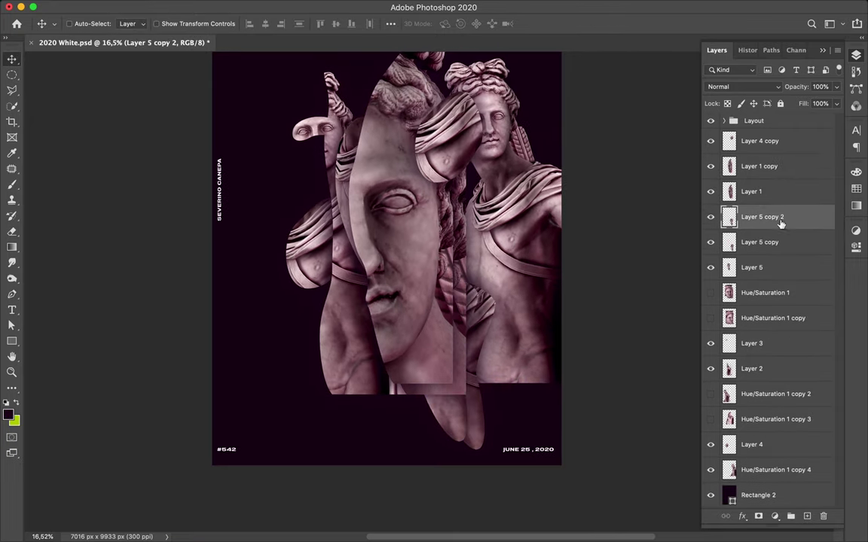
key(ctrl+bracketright)
drag(422, 324, 444, 373)
scroll(444, 373, up, 3)
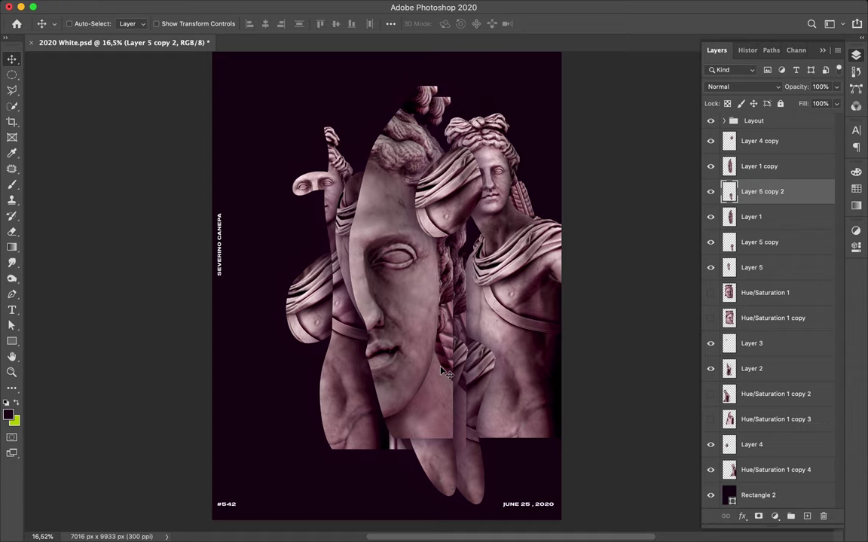
Restack Layer 4 copy below Layer 5 copy 2, slide the full statue left, and duplicate the face strip.
ctrl+click(469, 197)
key(ctrl+bracketleft)
key(ctrl+bracketleft)
ctrl+click(469, 237)
drag(469, 236, 254, 354)
ctrl+click(461, 203)
key(ctrl+j)
click(282, 7)
mouse_move(287, 150)
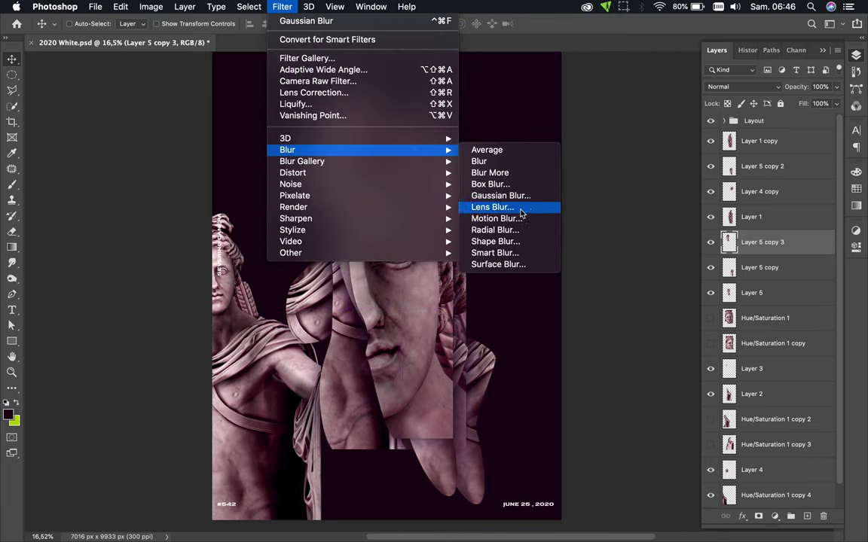
Mosaic-pixelate the face strip copies, placing them above and below the face, and raise the left statue.
mouse_move(295, 195)
click(490, 252)
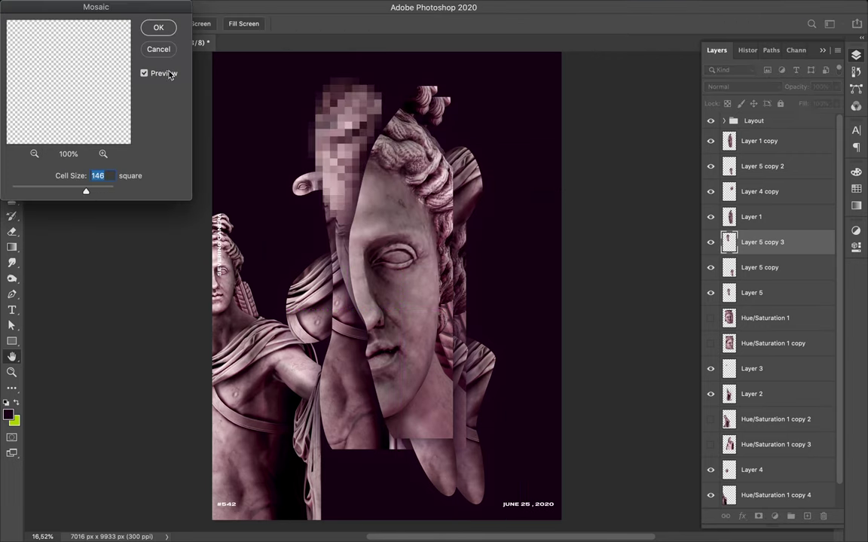
key(Return)
drag(354, 113, 403, 111)
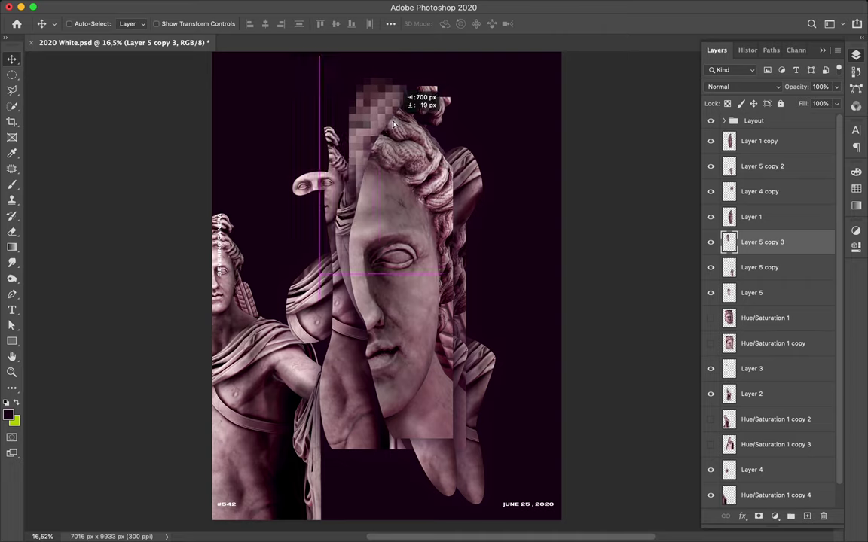
drag(409, 357, 413, 392)
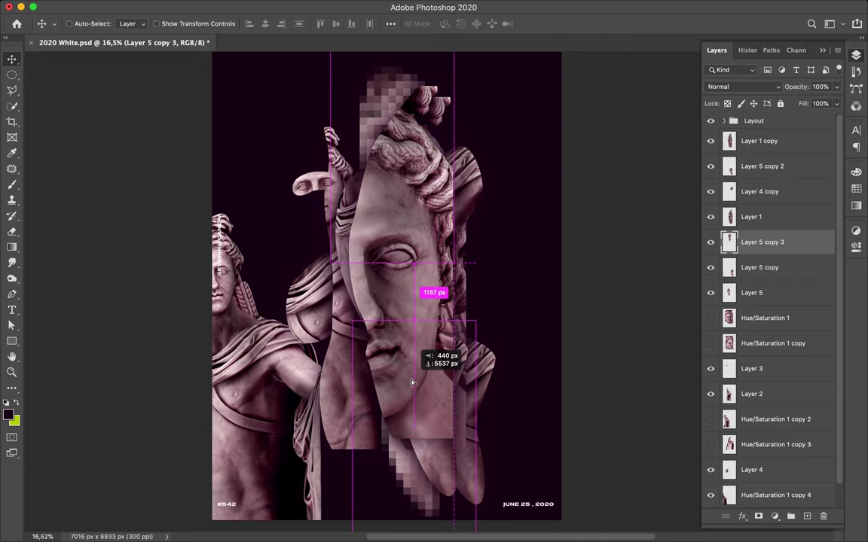
drag(285, 362, 286, 364)
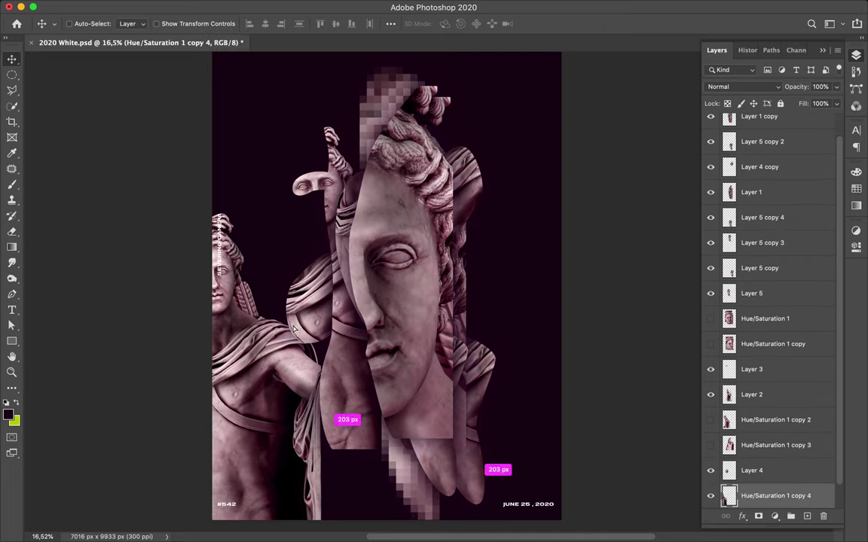
drag(294, 329, 347, 264)
Copy the left statue's head to its own layer, shifted slightly right and raised in the stack.
key(p)
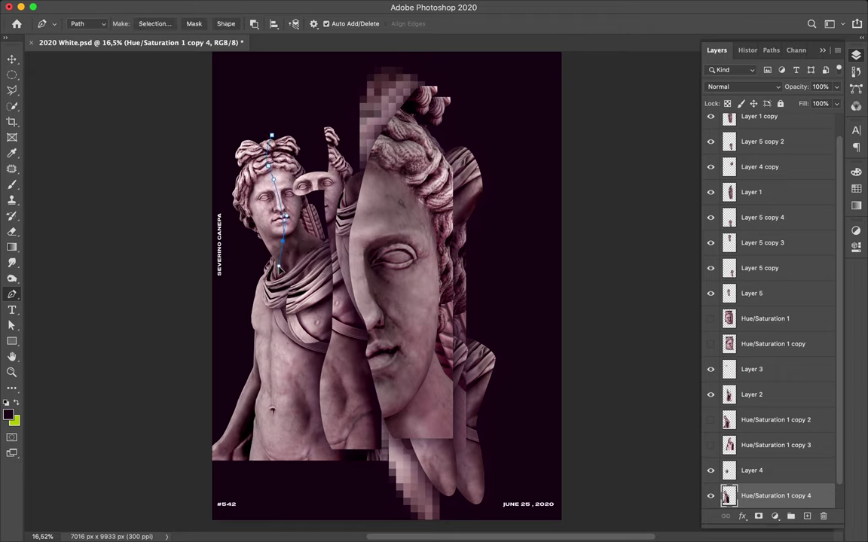
click(156, 23)
key(Return)
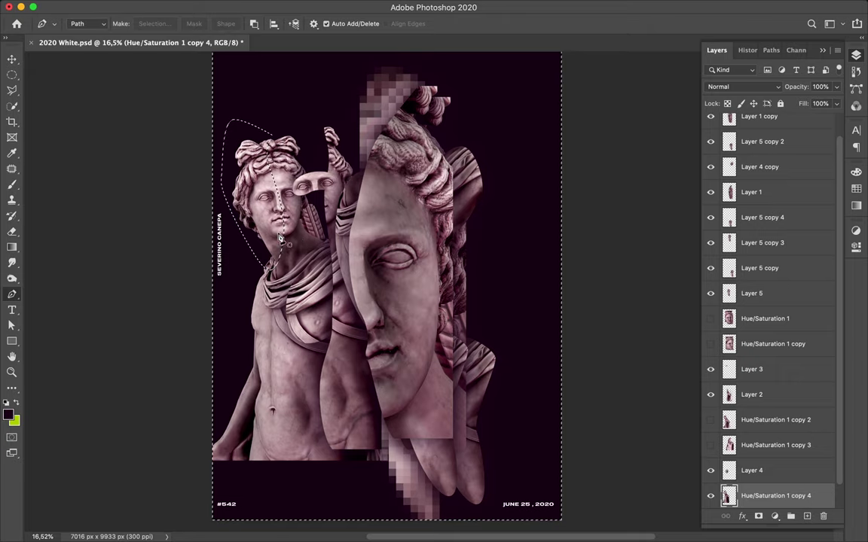
key(v)
drag(280, 240, 325, 258)
drag(768, 495, 738, 240)
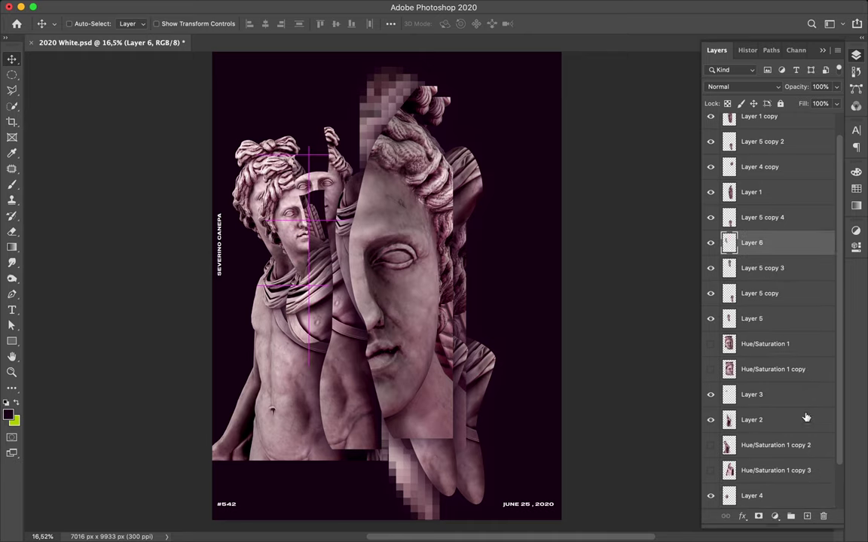
Paint a dark shadow on a new layer beneath the head copy and soften it with Gaussian Blur.
click(807, 516)
drag(754, 271, 754, 281)
key(b)
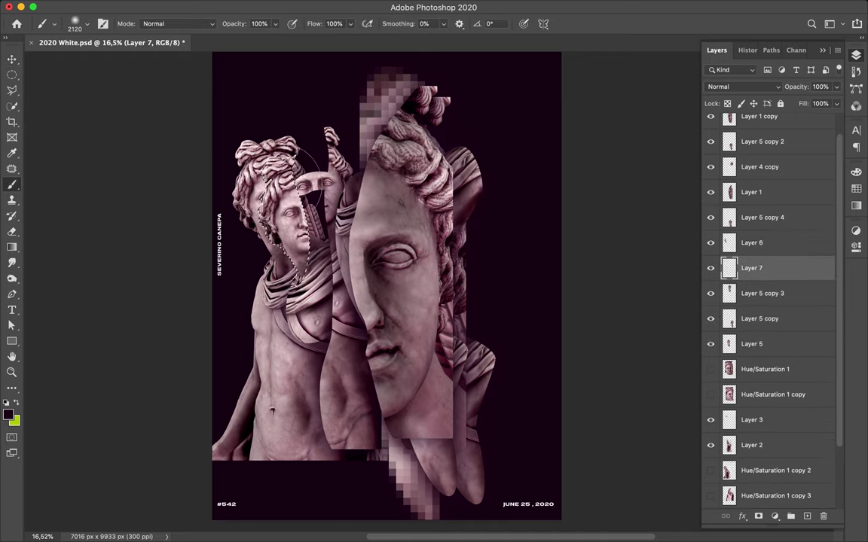
key(ctrl+d)
key(m)
click(281, 7)
click(491, 197)
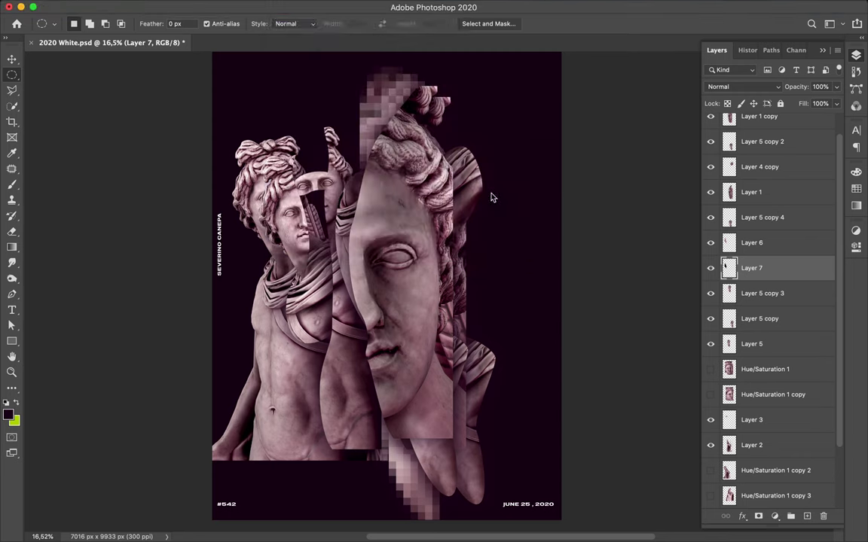
key(Return)
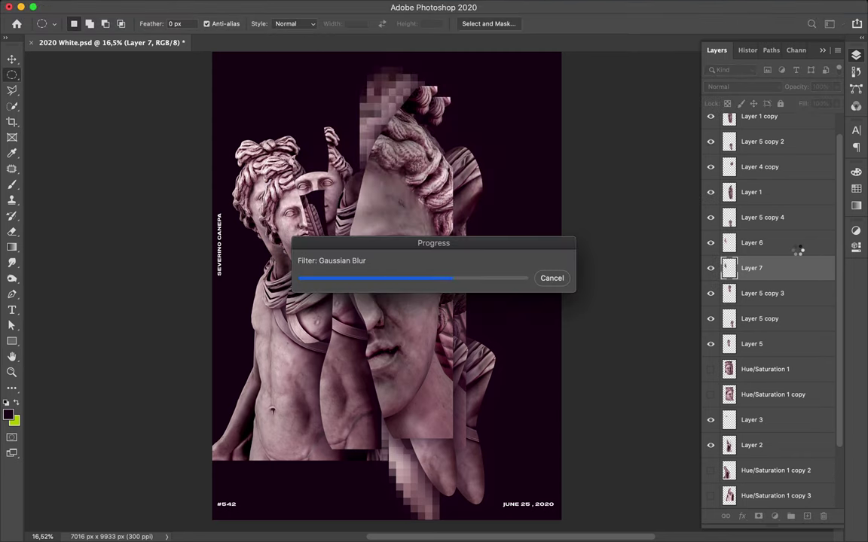
click(797, 245)
key(v)
ctrl+click(203, 310)
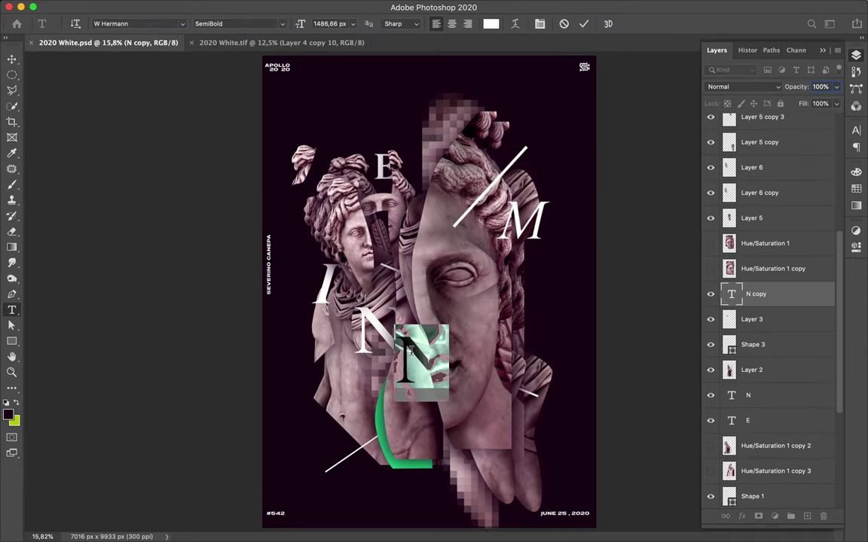
Add a white letter E, stretch it taller, and set it to Black Italic.
text(E)
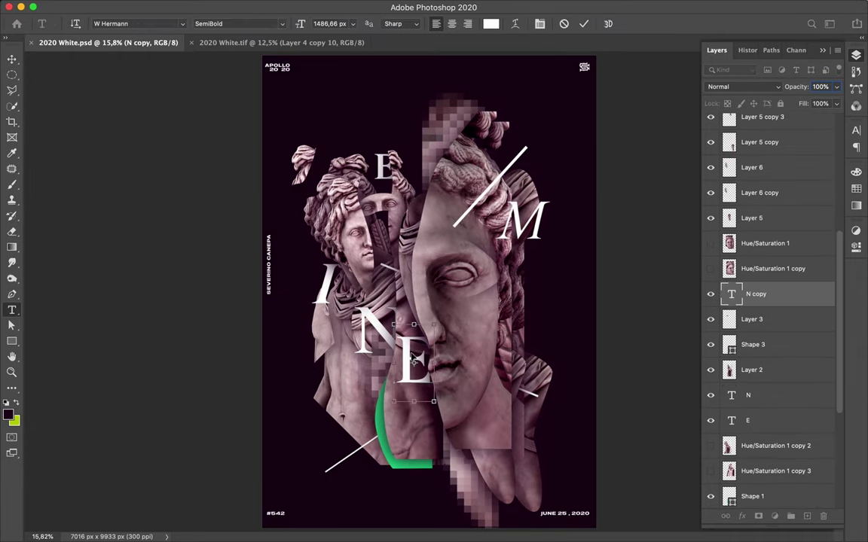
key(ctrl+Return)
key(ctrl+t)
drag(415, 402, 414, 429)
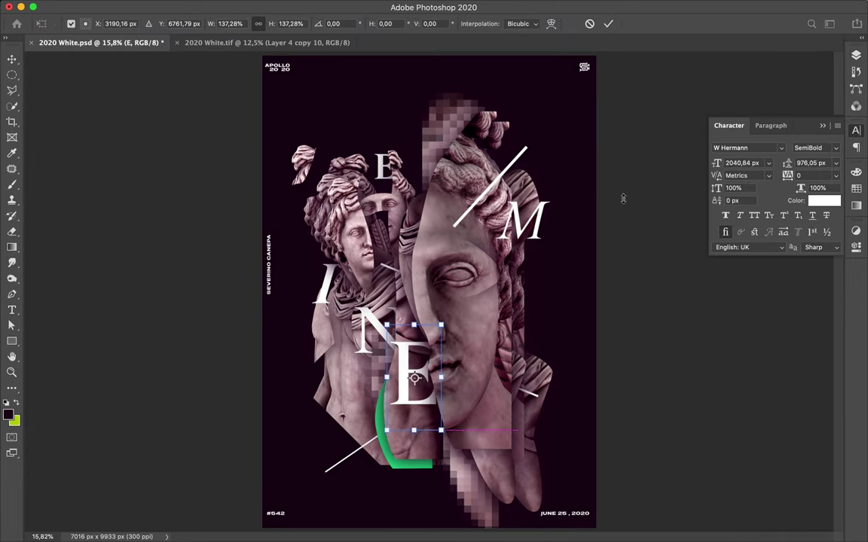
key(Return)
click(814, 148)
click(763, 151)
click(814, 148)
click(813, 205)
Duplicate the E, retype it as N, and position it right of the face, higher in the stack.
drag(401, 388, 399, 348)
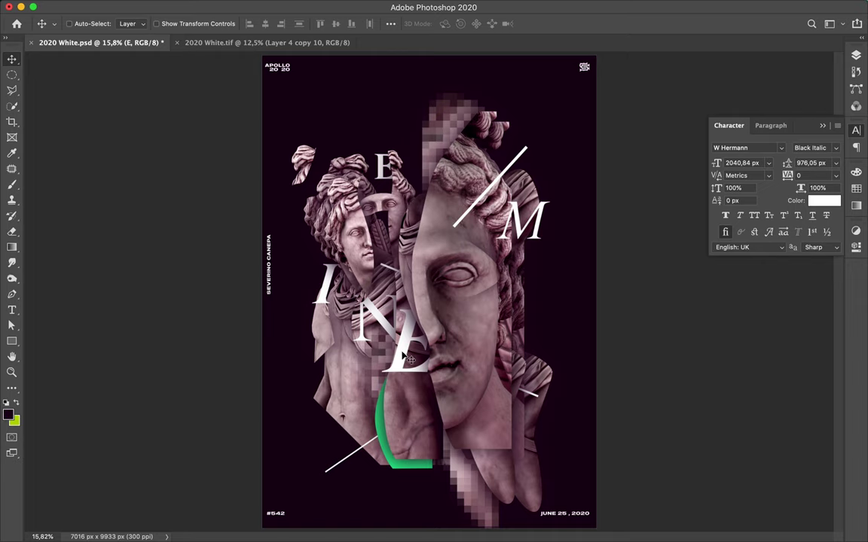
drag(494, 365, 494, 365)
click(855, 55)
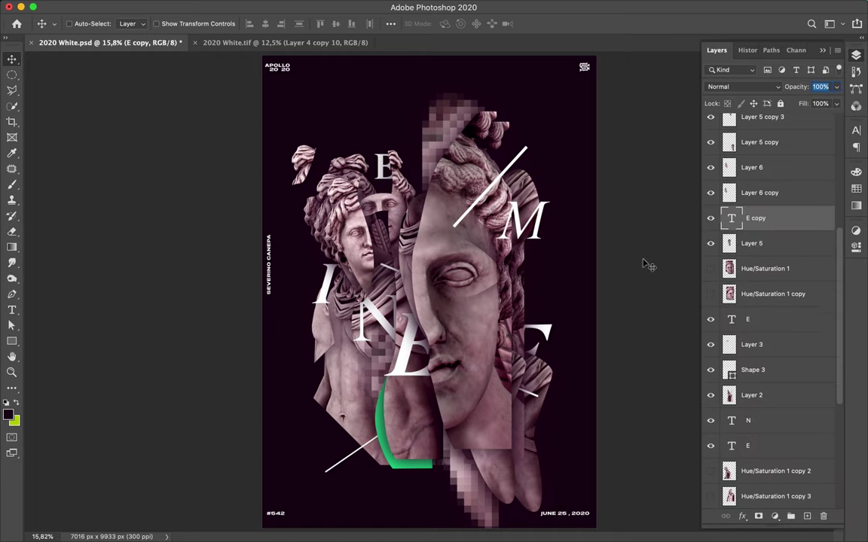
double_click(731, 217)
text(N)
key(Escape)
key(v)
drag(757, 217, 771, 130)
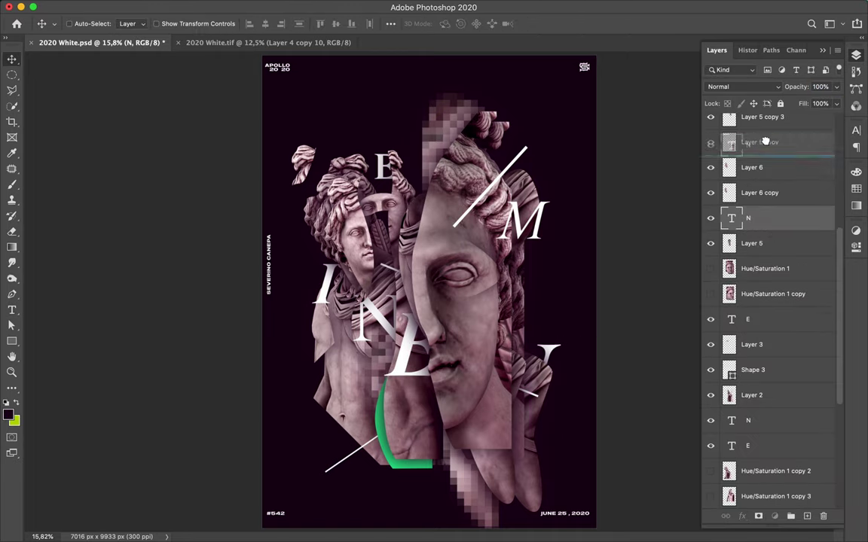
drag(544, 386, 555, 348)
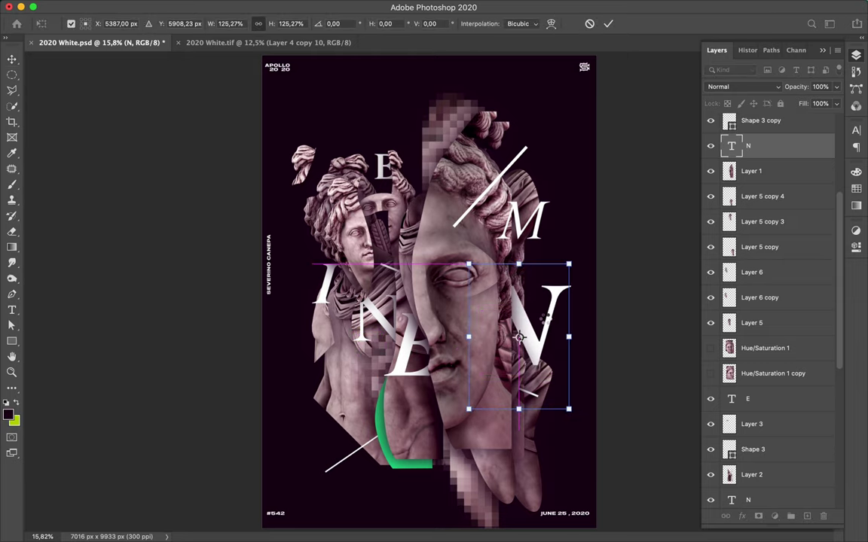
Copy the N to the lower left, retype it as C, and enlarge it.
drag(559, 348, 367, 420)
double_click(346, 415)
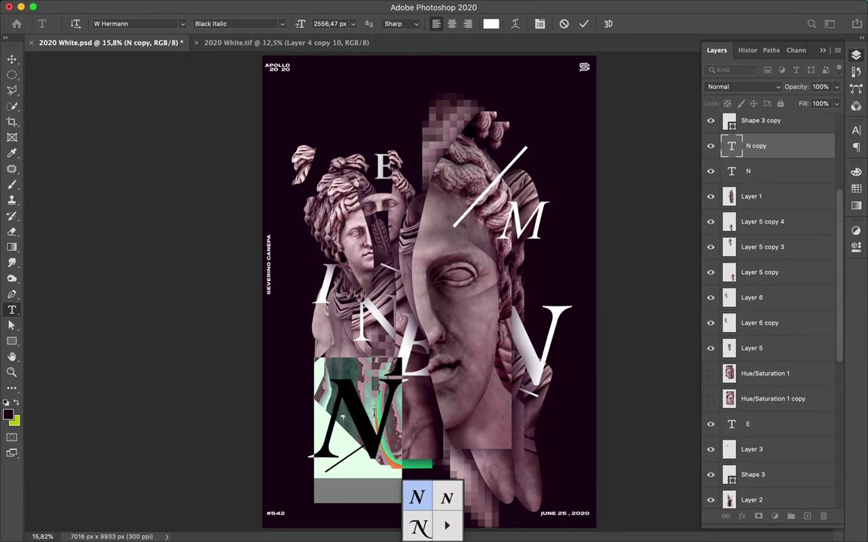
text(C)
key(Escape)
key(v)
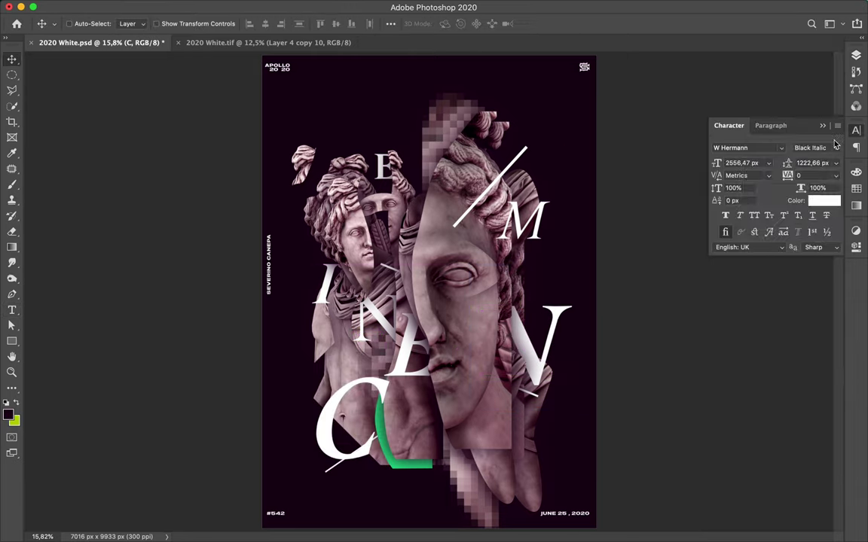
key(ctrl+t)
drag(387, 389, 369, 432)
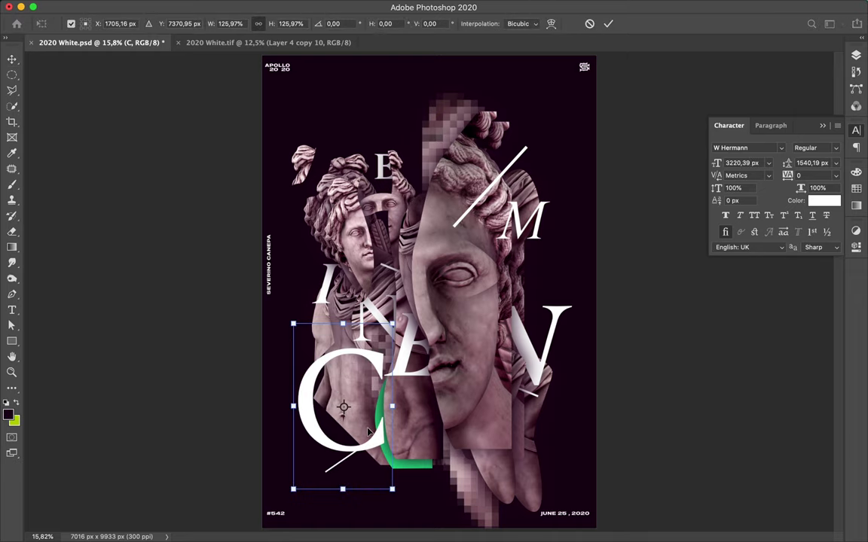
key(Return)
Raise the I text layer to tuck it behind the statue fragment, and move the N upward.
click(856, 55)
scroll(765, 339, up, 1)
click(754, 496)
key(ctrl+bracketright)
key(ctrl+bracketright)
key(ctrl+bracketright)
key(ctrl+bracketright)
key(ctrl+bracketright)
key(ctrl+bracketright)
key(ctrl+bracketright)
key(ctrl+bracketright)
key(ctrl+bracketright)
key(ctrl+bracketright)
key(ctrl+bracketright)
key(ctrl+bracketright)
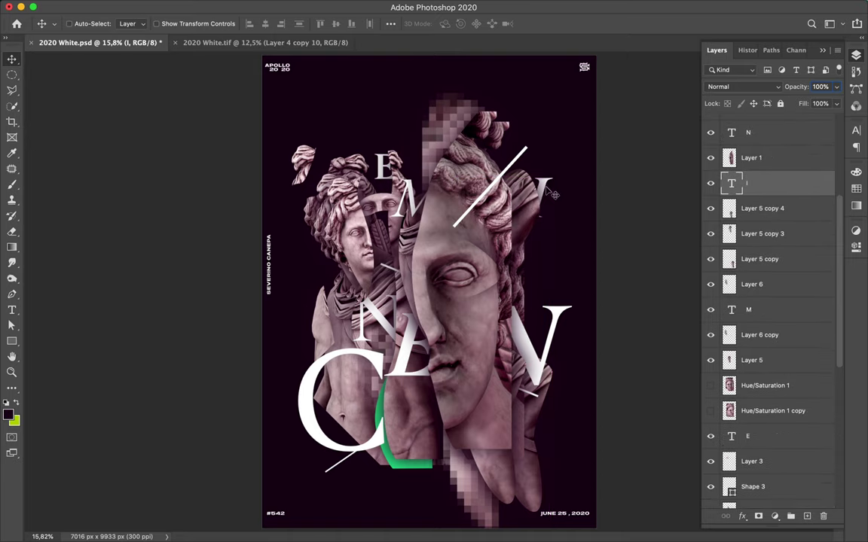
key(ctrl+bracketright)
key(ctrl+bracketright)
key(ctrl+bracketright)
key(ctrl+bracketright)
key(ctrl+bracketright)
key(ctrl+bracketright)
key(ctrl+bracketright)
key(ctrl+bracketright)
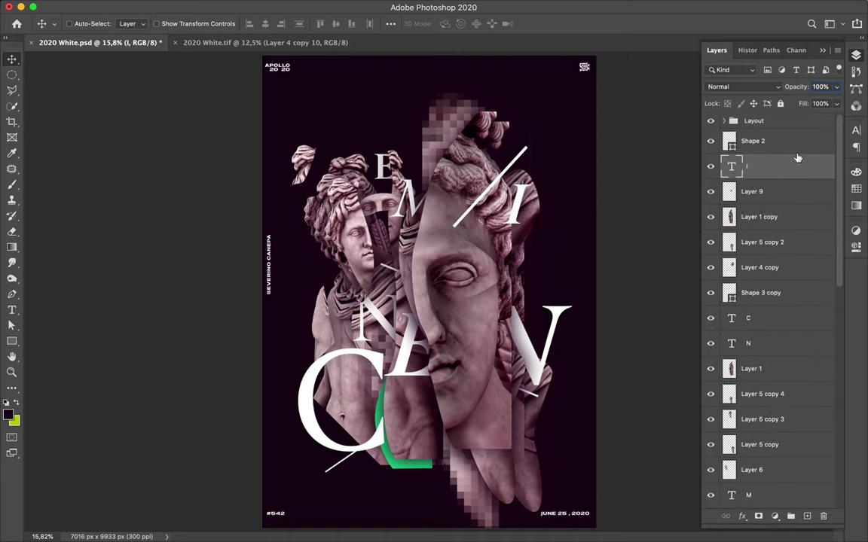
drag(798, 157, 790, 229)
drag(376, 315, 377, 249)
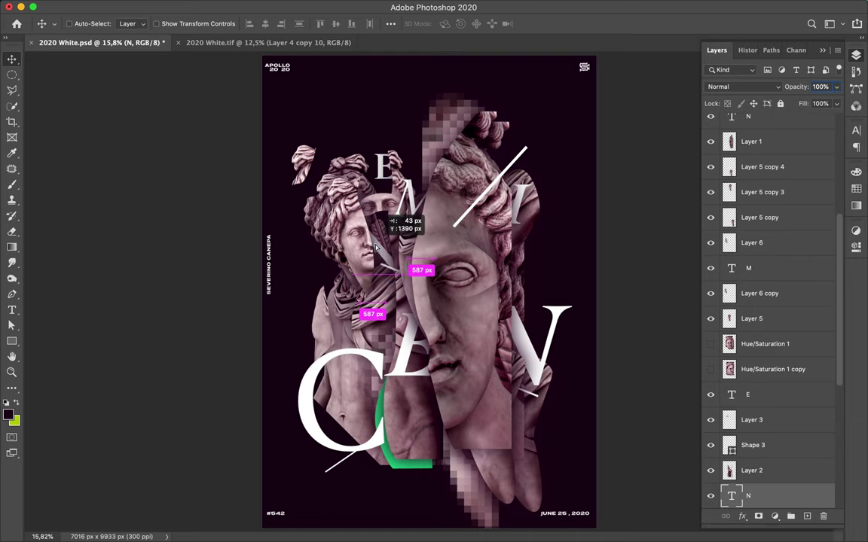
Restack the N below Layer 6 copy and reposition the N and E letters.
drag(772, 301, 773, 306)
drag(362, 225, 359, 226)
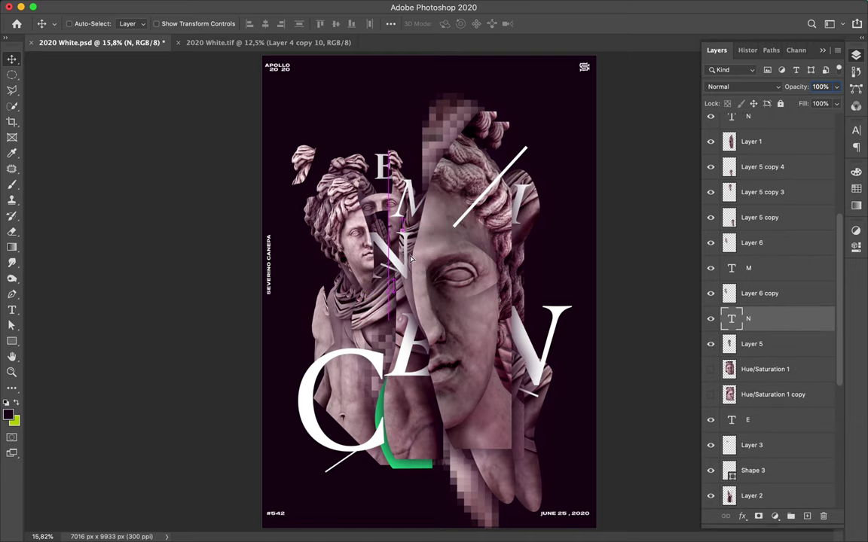
click(391, 340)
drag(386, 342, 369, 328)
drag(507, 286, 553, 290)
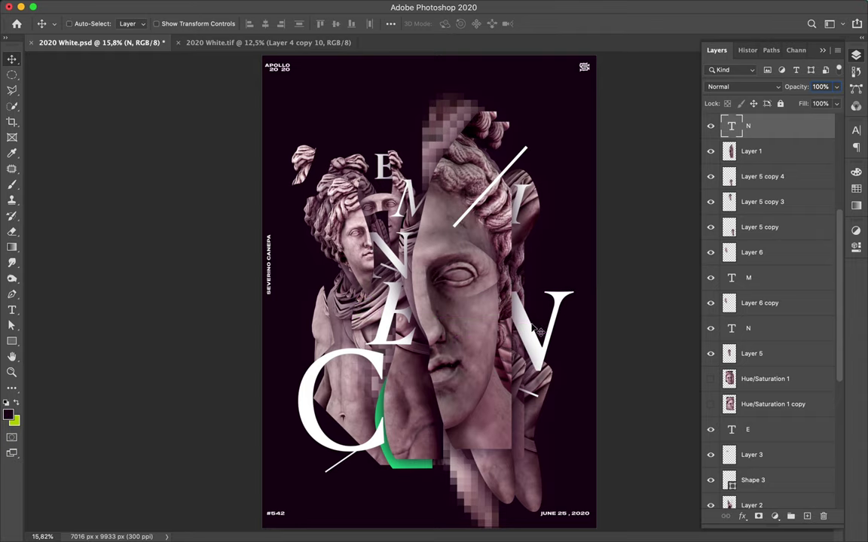
Copy the E to the lower right, raise its layer, and enlarge it to fill the corner.
drag(428, 342, 542, 414)
drag(756, 430, 772, 224)
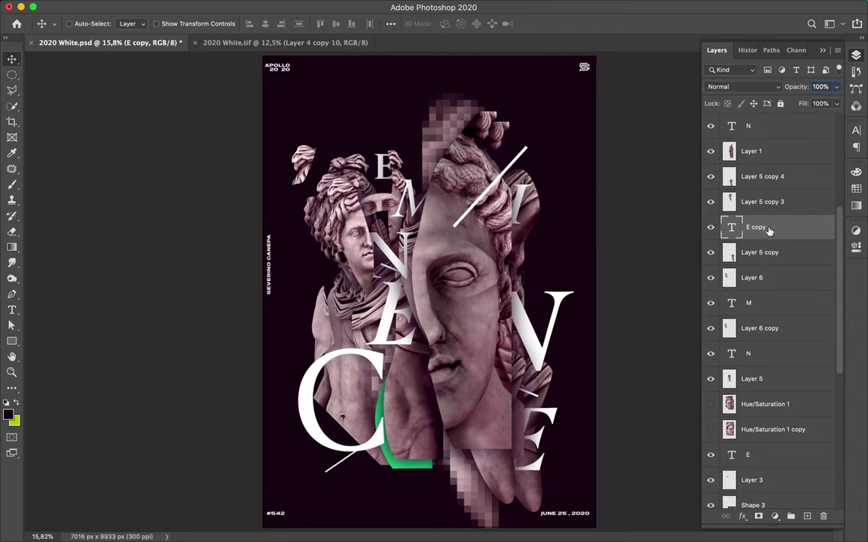
key(ctrl+t)
drag(558, 448, 584, 448)
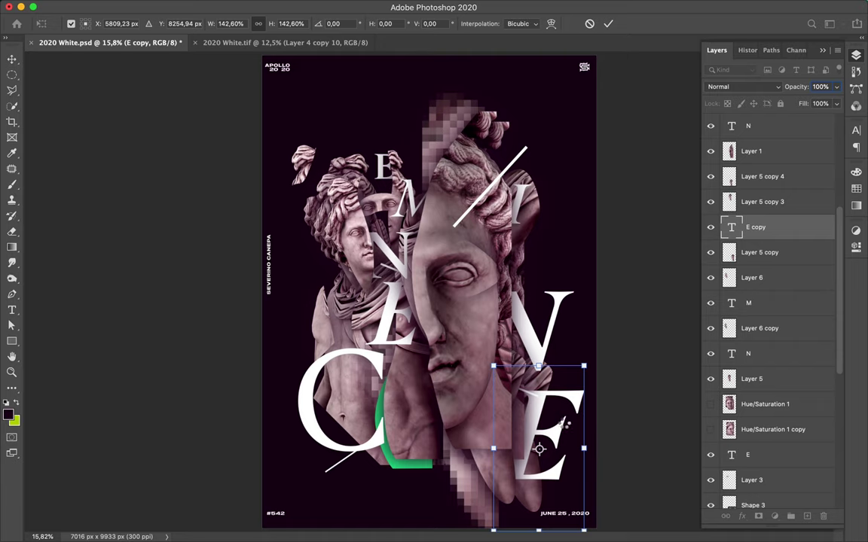
key(Return)
key(ctrl+t)
drag(585, 448, 611, 450)
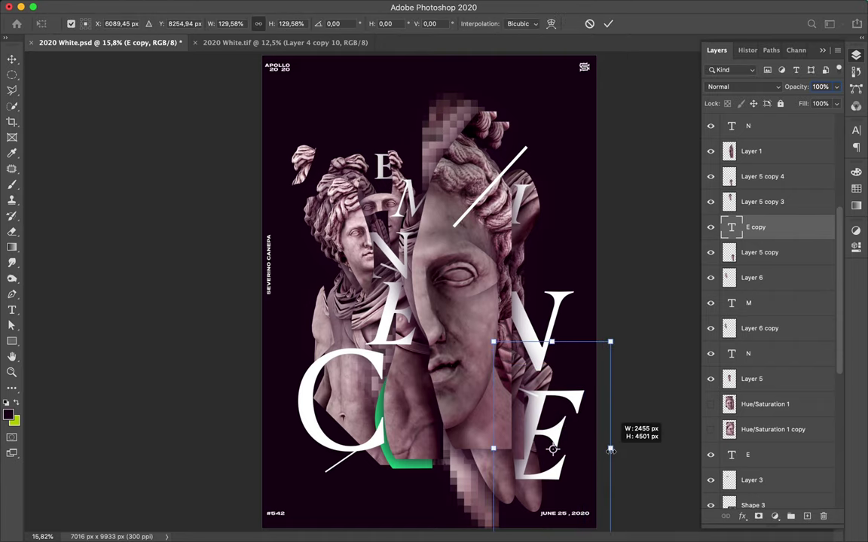
drag(572, 385, 557, 402)
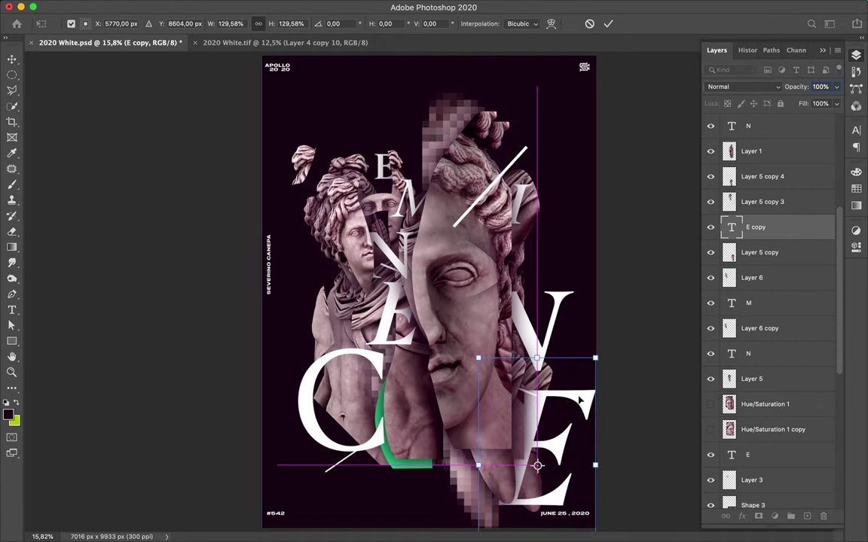
key(Return)
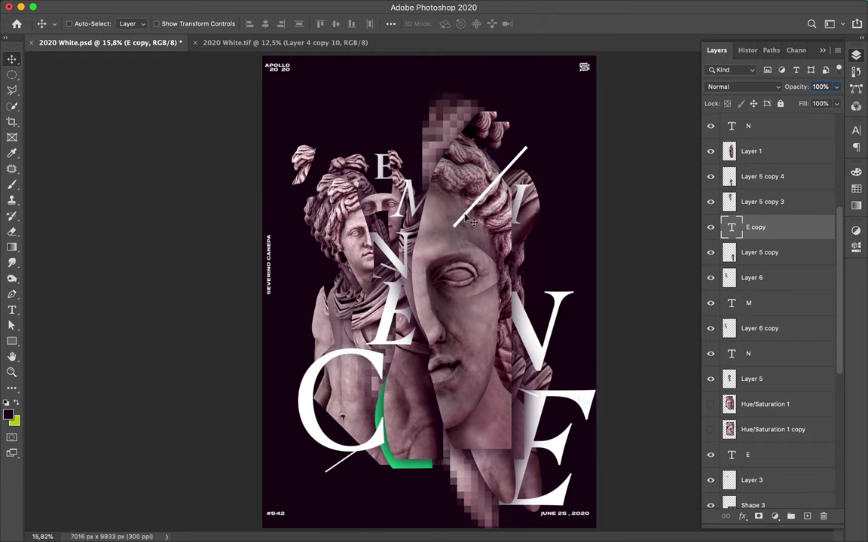
ctrl+click(461, 181)
Make a no-fill green-stroked line near the top of the head, placed below Layer 1 copy.
key(a)
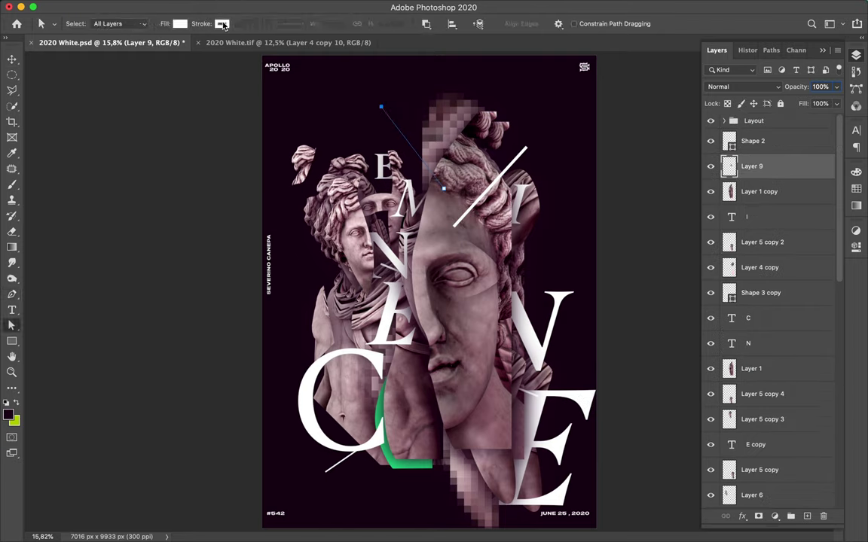
key(p)
click(133, 24)
click(64, 39)
click(175, 24)
click(198, 24)
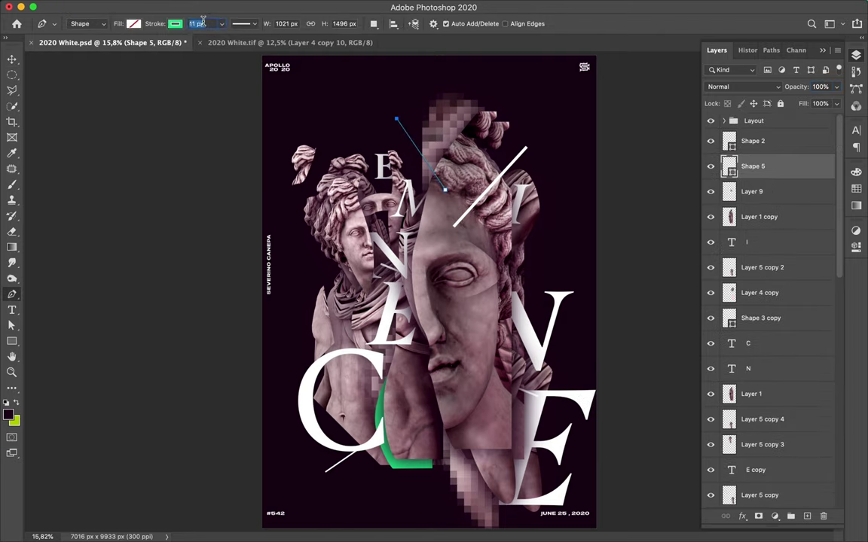
key(v)
drag(437, 162, 441, 130)
drag(754, 166, 786, 237)
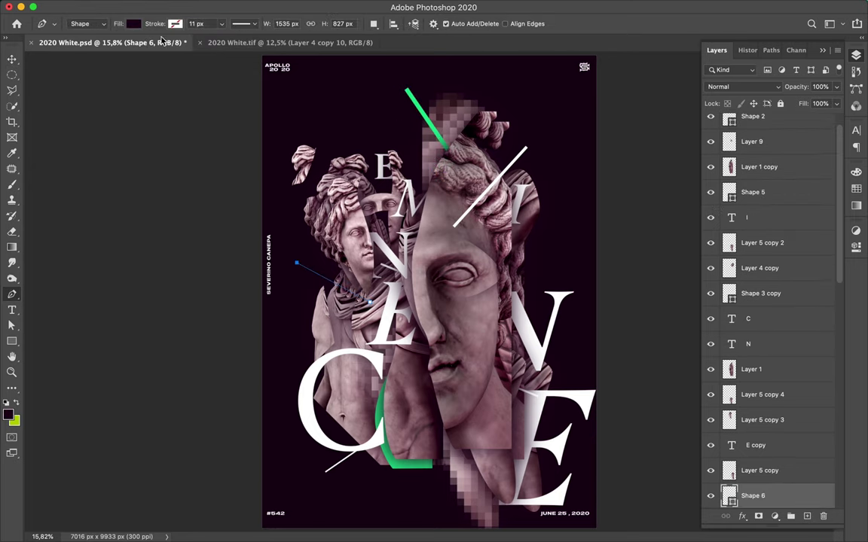
Make a second no-fill green-stroked diagonal line on the left, placed below Layer 6.
click(133, 24)
click(98, 45)
click(174, 24)
click(113, 43)
click(197, 23)
scroll(738, 420, down, 4)
drag(754, 359, 766, 397)
Fill the curved Shape 7 beside the eye with green, place it below Layer 9, and duplicate Layer 9.
key(v)
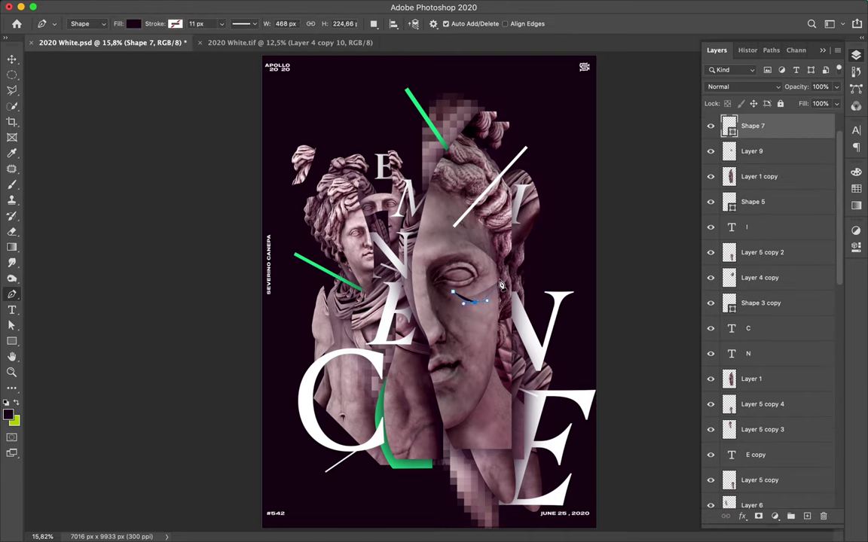
click(133, 23)
click(111, 83)
drag(752, 126, 752, 154)
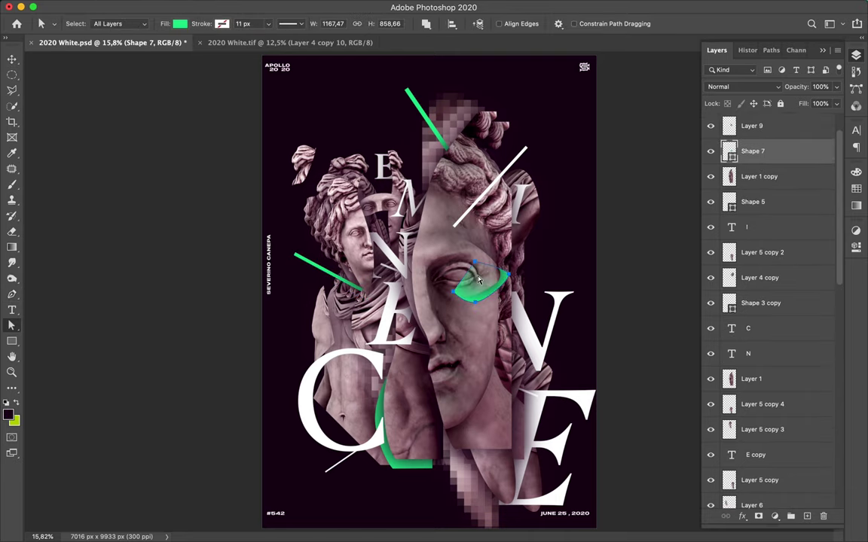
key(a)
click(752, 125)
drag(752, 126, 766, 163)
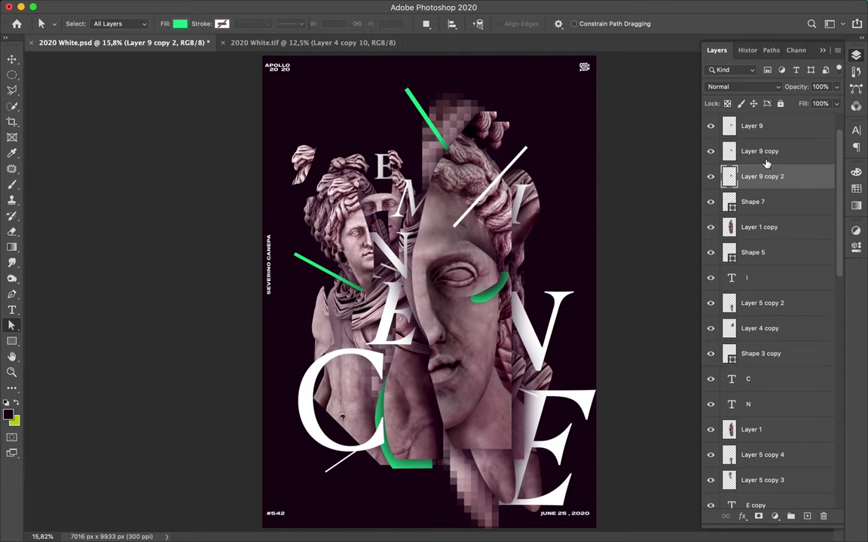
click(492, 286)
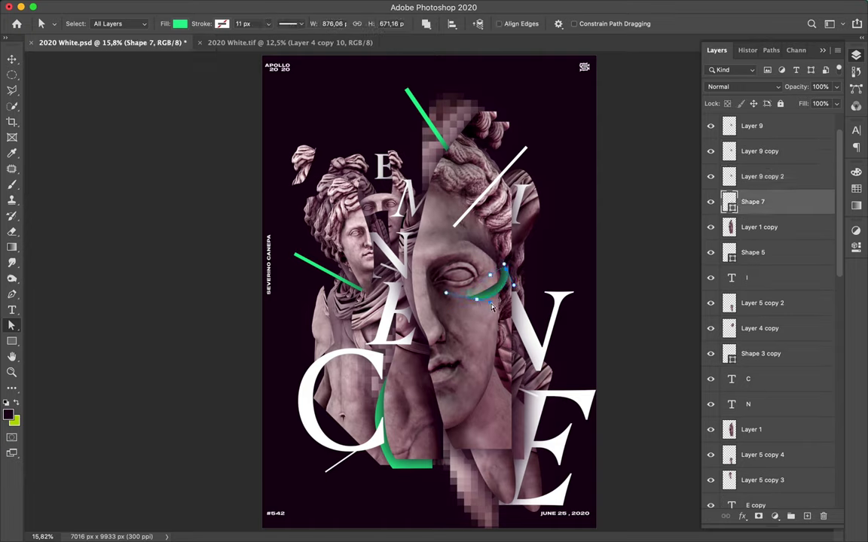
scroll(464, 275, up, 3)
scroll(506, 307, up, 2)
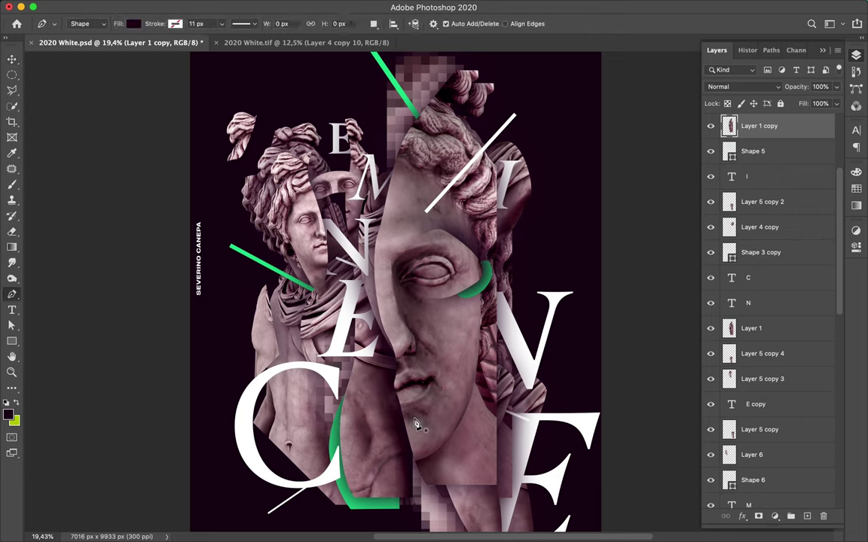
Fill the new leaf shape green and move Shape 9 below Layer 1 copy.
click(133, 24)
click(67, 34)
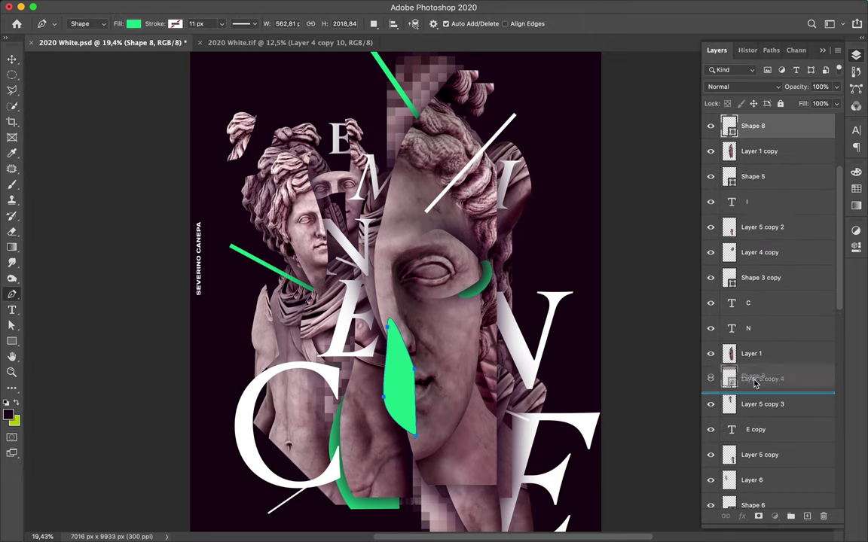
drag(753, 126, 752, 377)
scroll(491, 298, down, 3)
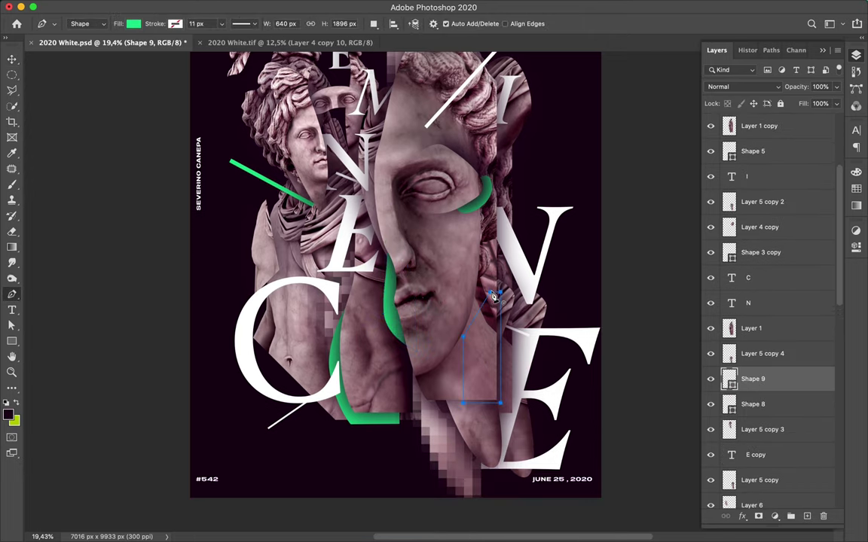
drag(753, 379, 752, 139)
key(v)
scroll(345, 234, up, 3)
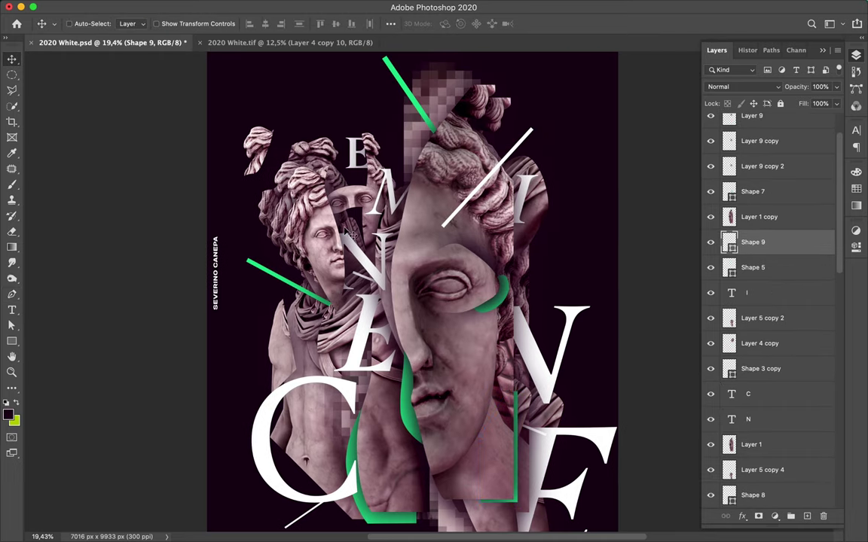
ctrl+click(292, 218)
Fill another curved sliver green and move Shape 10 up the layer stack.
key(p)
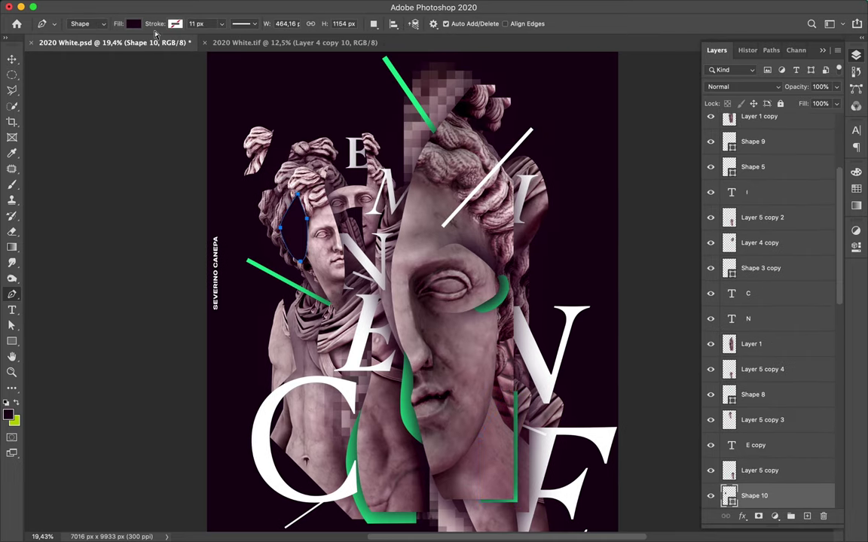
key(a)
click(180, 23)
click(111, 72)
drag(754, 495, 755, 398)
scroll(393, 273, down, 1)
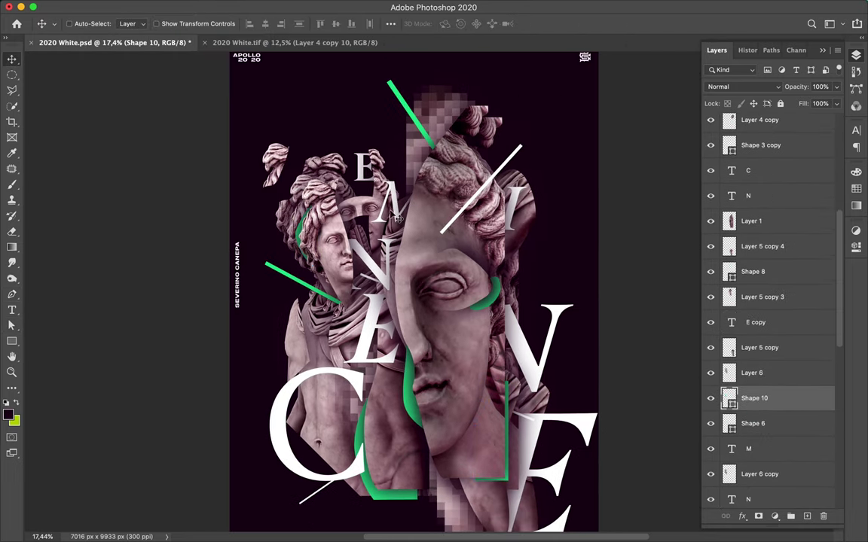
Shrink the small E near the top to about 76%.
key(v)
ctrl+click(365, 167)
key(ctrl+t)
scroll(365, 168, up, 2)
mouse_move(330, 204)
mouse_down()
mouse_move(329, 180)
mouse_move(303, 160)
mouse_up()
key(Return)
scroll(757, 373, down, 5)
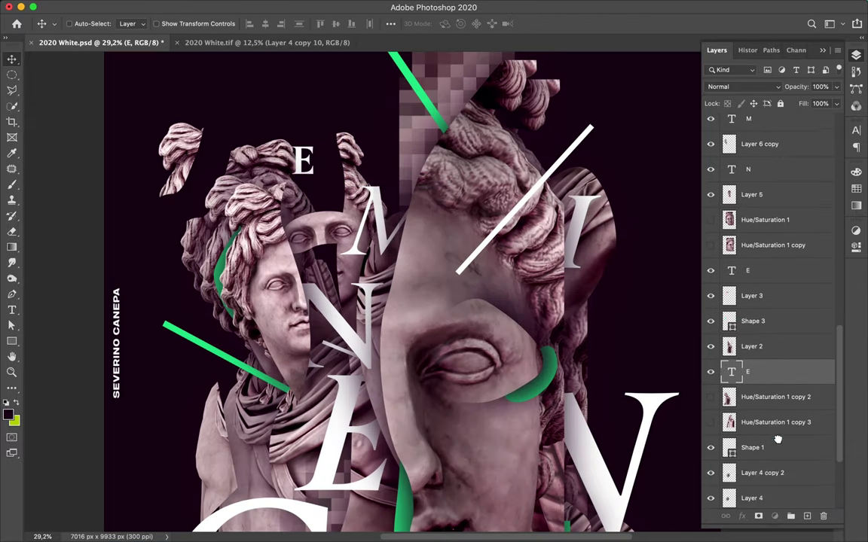
Place the E layer below Hue/Saturation 1 copy 4 and shrink the M to about 83%.
drag(753, 345, 762, 473)
drag(309, 158, 309, 172)
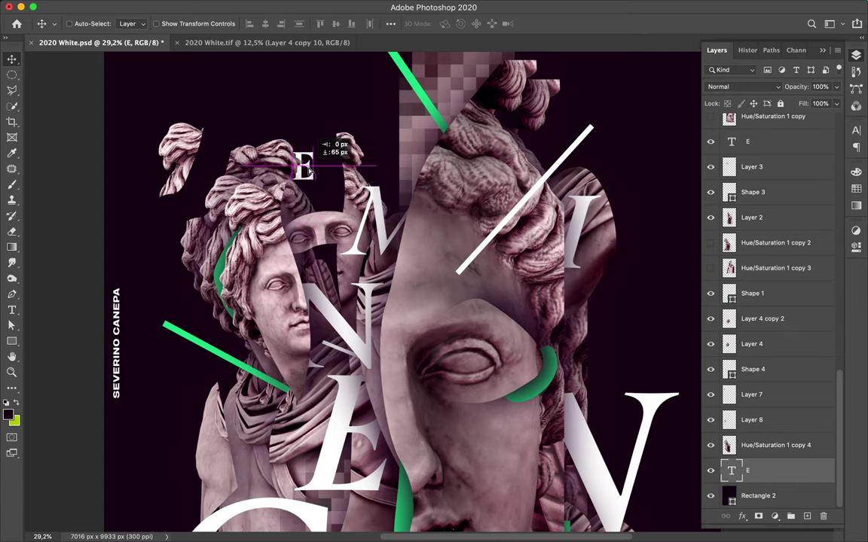
ctrl+click(364, 175)
key(ctrl+t)
drag(390, 292, 390, 271)
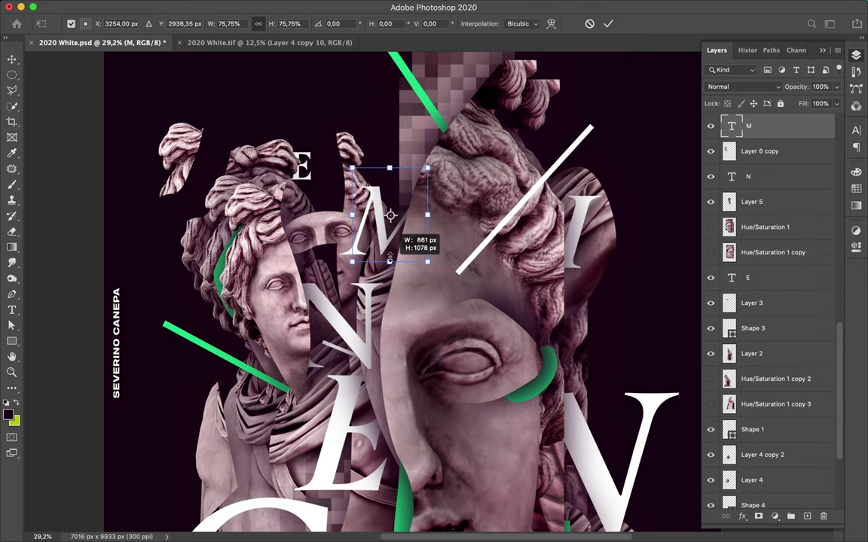
key(Return)
Shrink the I letter from its top and the N letter to about 94%.
ctrl+click(576, 226)
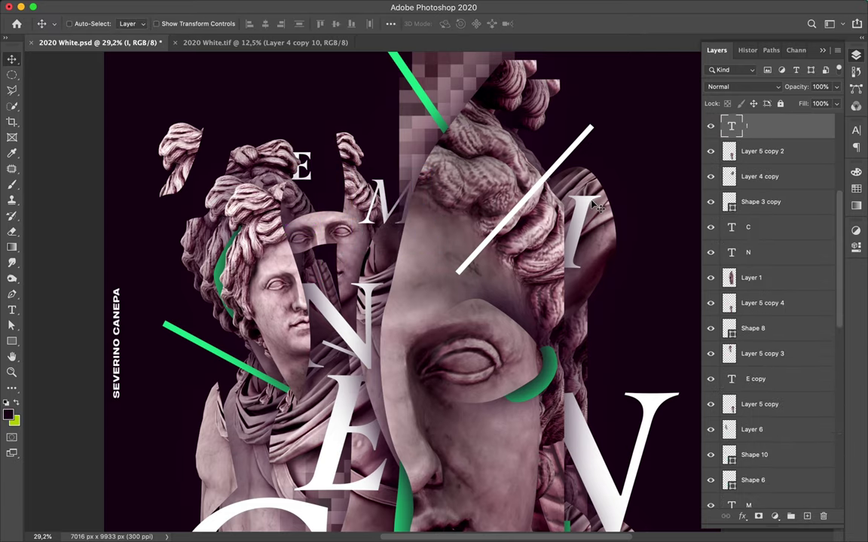
key(ctrl+t)
drag(574, 185, 574, 195)
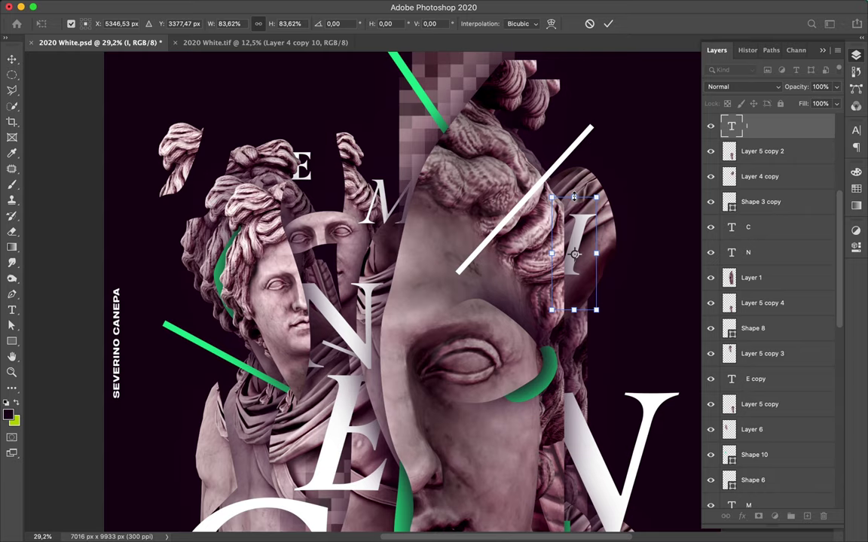
key(Return)
scroll(368, 263, down, 3)
ctrl+click(331, 236)
key(ctrl+t)
drag(392, 313, 376, 287)
key(Return)
Shrink the I again to about 98% and the lower E to about 82%.
ctrl+click(586, 162)
key(ctrl+t)
drag(607, 112, 604, 118)
key(Return)
ctrl+click(350, 354)
key(ctrl+t)
drag(360, 452, 360, 429)
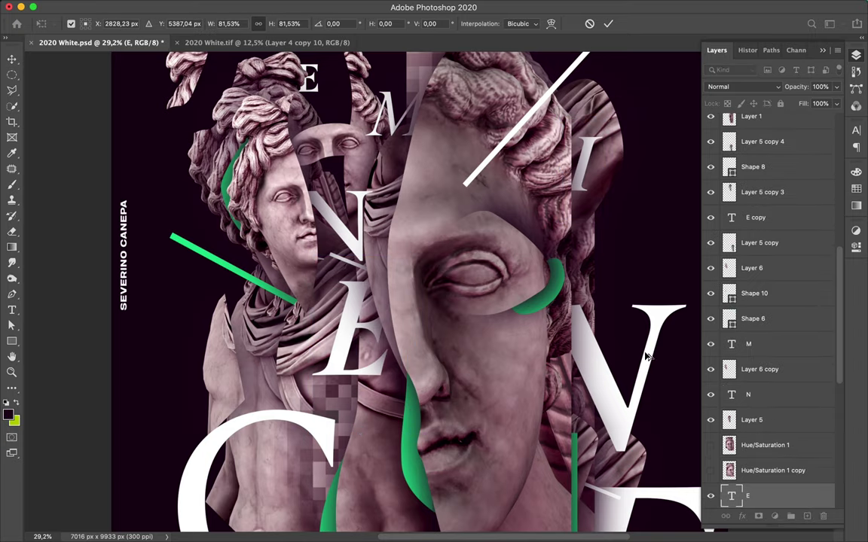
key(Return)
Scale the large E copy down to about 75% with the whole poster in view.
scroll(647, 357, down, 3)
click(329, 320)
key(ctrl+0)
key(ctrl+t)
drag(622, 493, 576, 432)
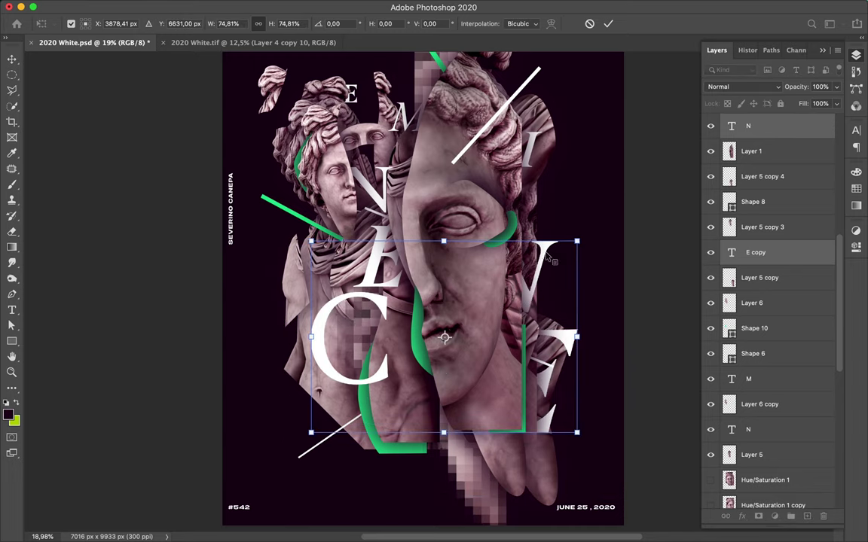
Commit the E copy resize, then move the big C down-left and below Layer 6 copy.
key(Return)
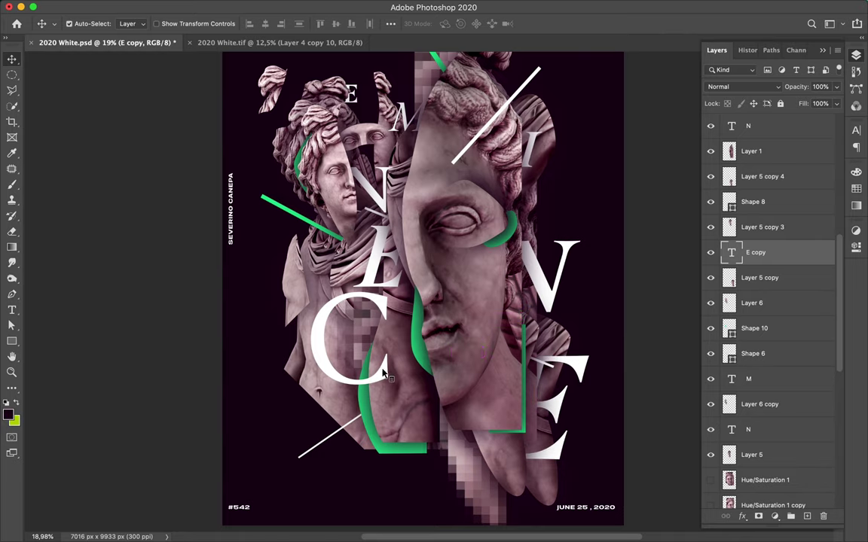
drag(350, 343, 337, 354)
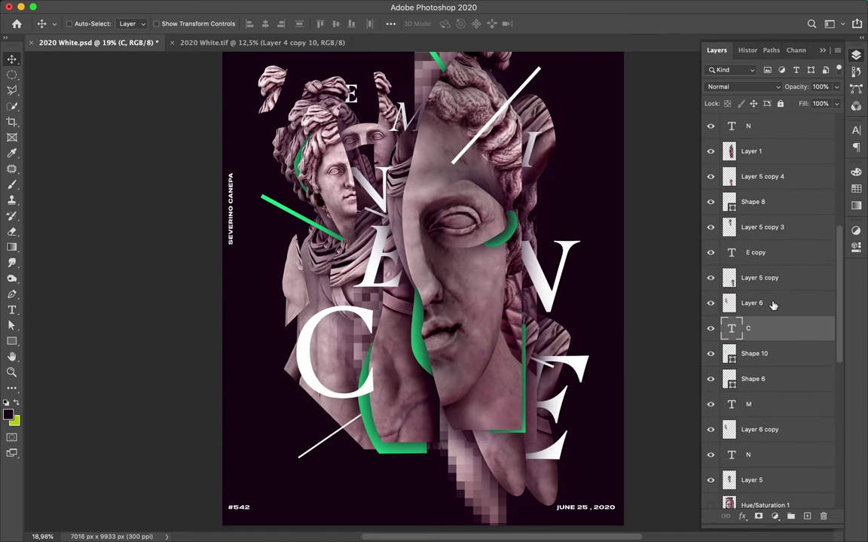
mouse_move(755, 164)
mouse_down()
mouse_move(763, 396)
mouse_move(753, 471)
mouse_up()
scroll(397, 313, down, 2)
Color the central E green using a colour sampled from the artwork.
click(397, 313)
click(856, 129)
click(824, 201)
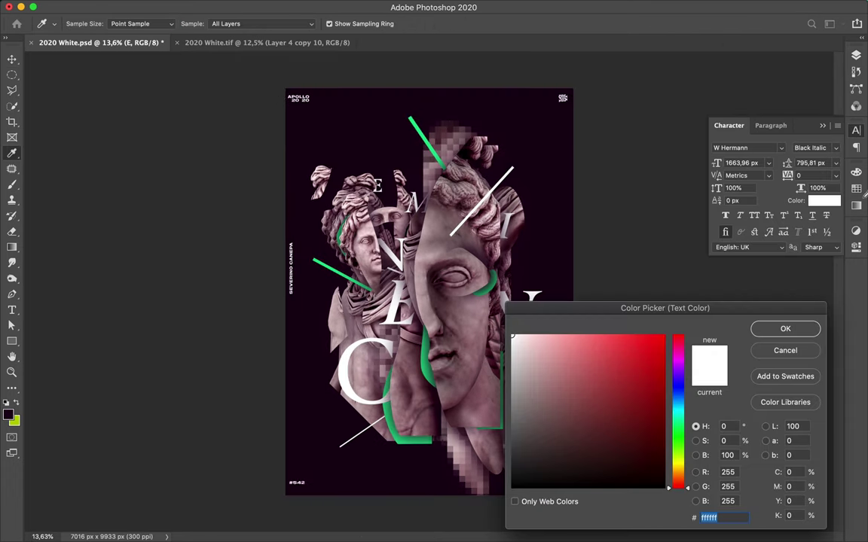
click(855, 189)
click(714, 187)
click(785, 329)
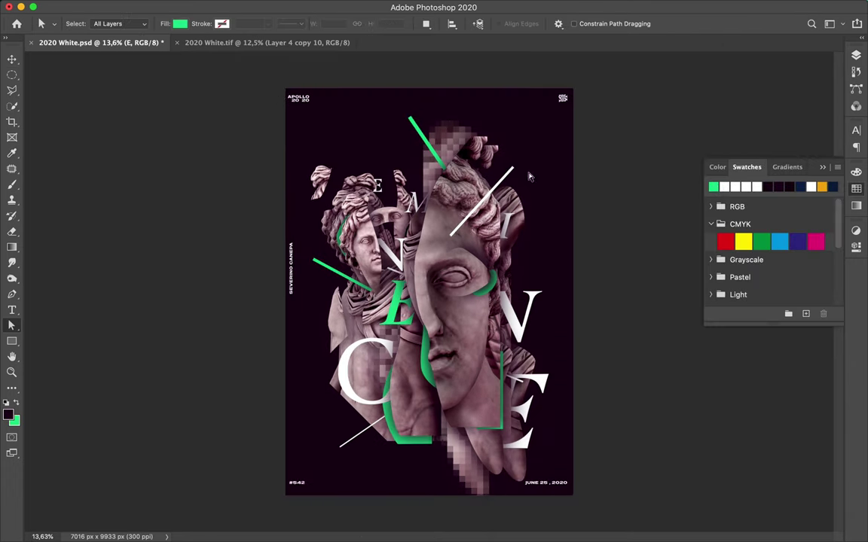
Duplicate all the artwork layers by Alt-dragging them.
key(v)
key(F7)
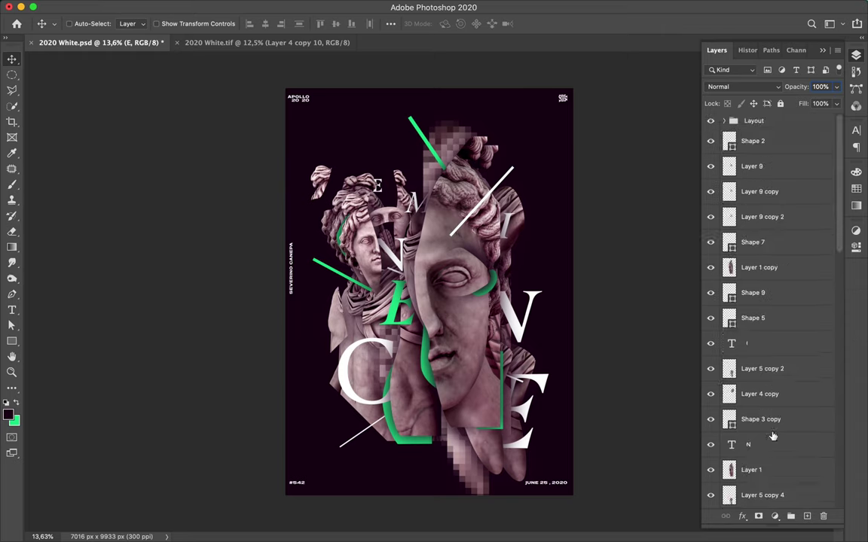
drag(429, 270, 428, 256)
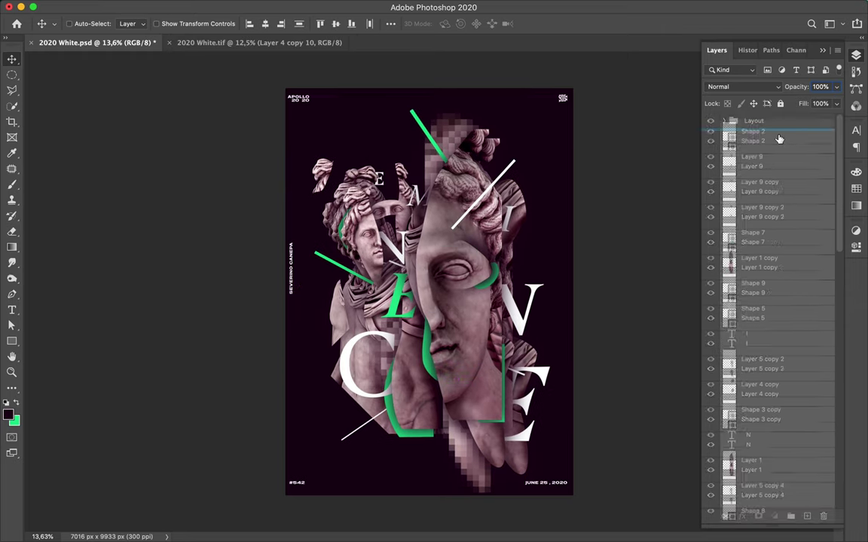
Merge the duplicates, apply High Pass at 50,1 px radius, and blend as Multiply.
key(ctrl+e)
click(284, 6)
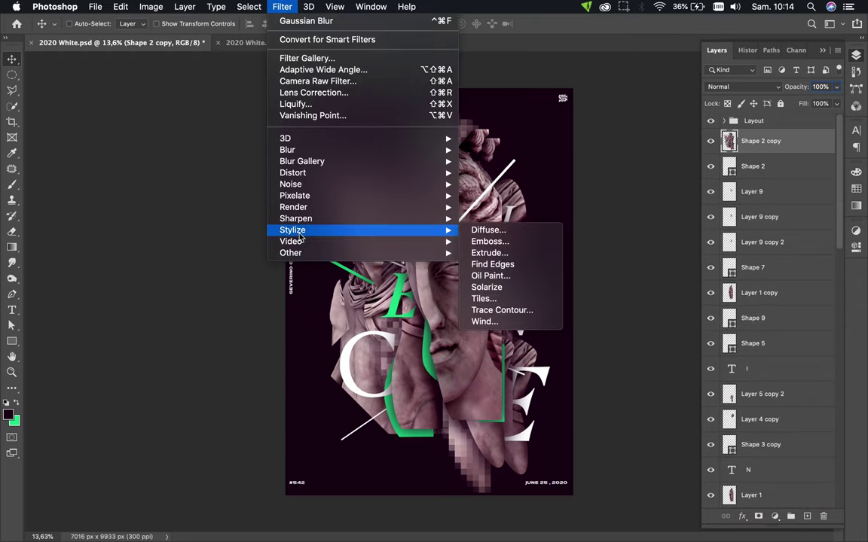
click(471, 273)
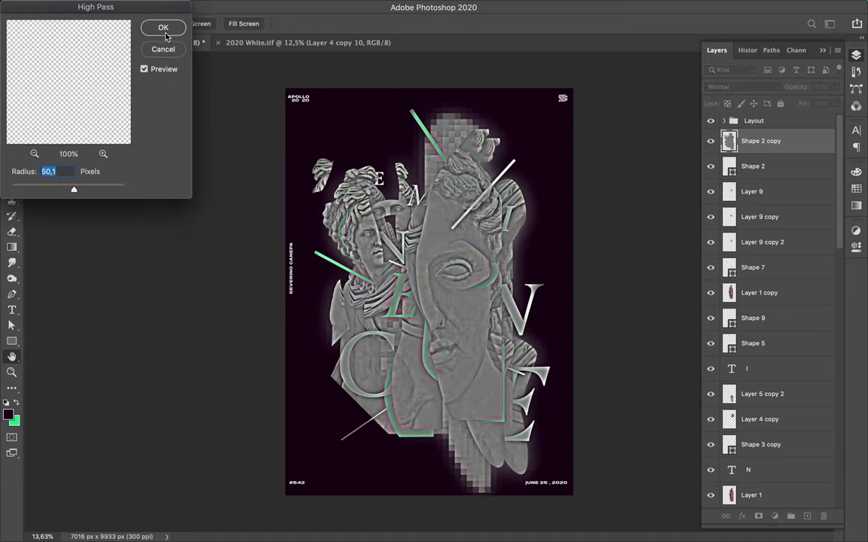
click(164, 27)
click(777, 87)
click(772, 121)
Save the finished poster document.
scroll(429, 294, up, 5)
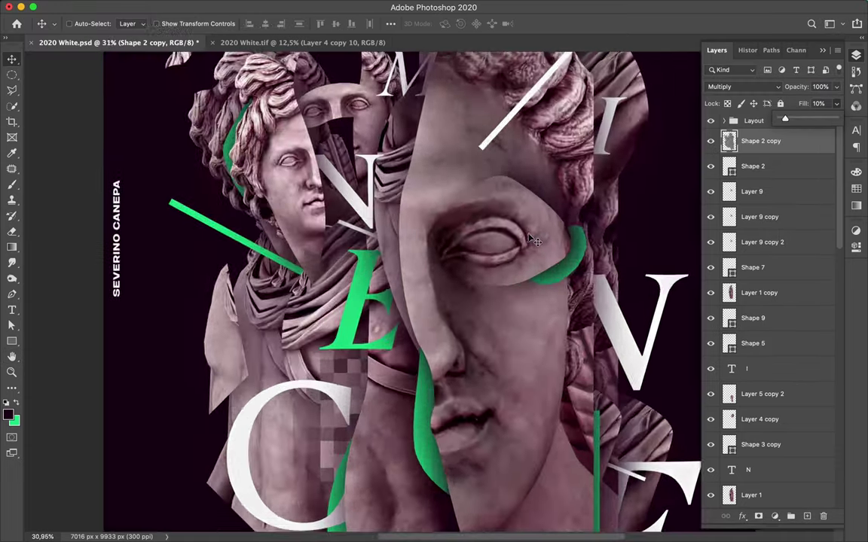
scroll(429, 294, down, 5)
key(ctrl+s)
click(624, 7)
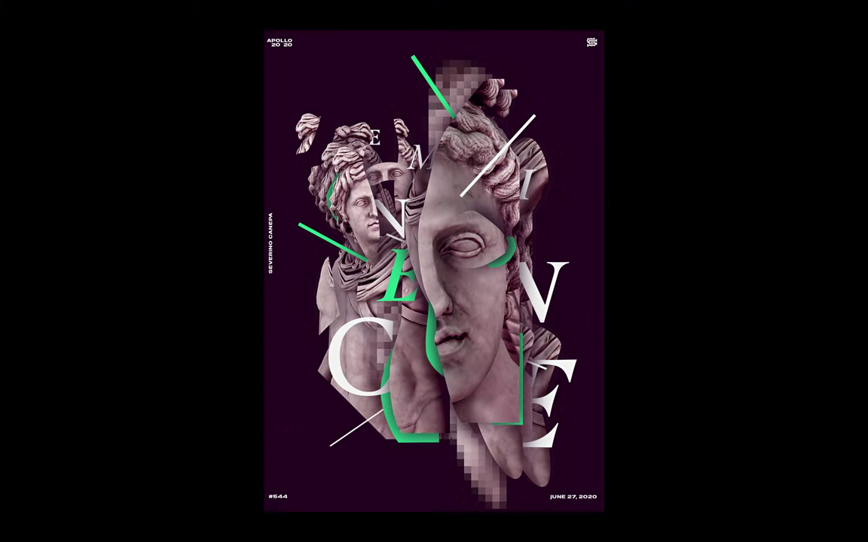